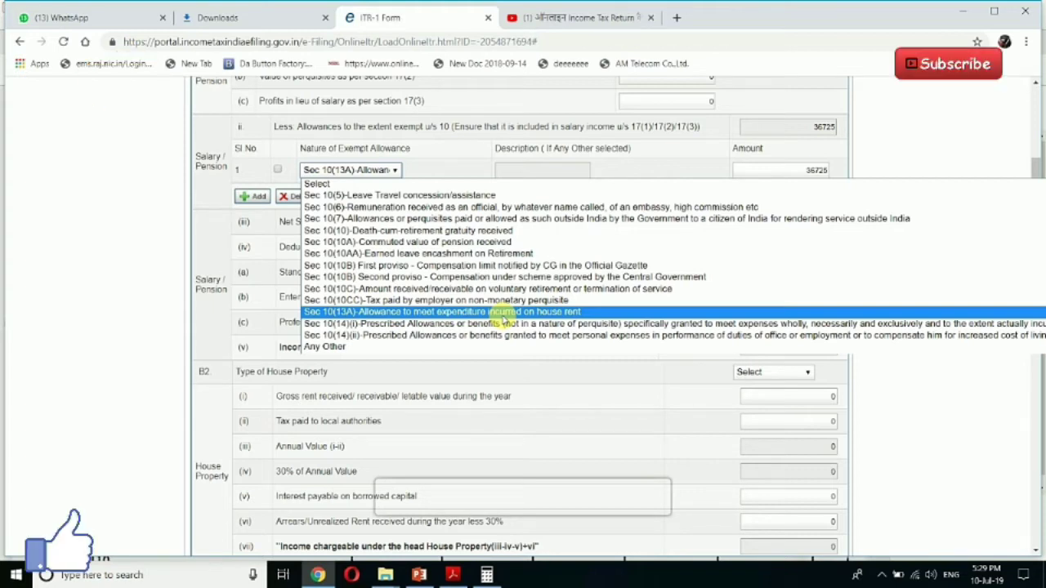
Step: Choose Sec 10(13A)-Allowance to meet expenditure incurred on house rent as the first exempt allowance
{"action": "left_click", "coordinate": [504, 313]}
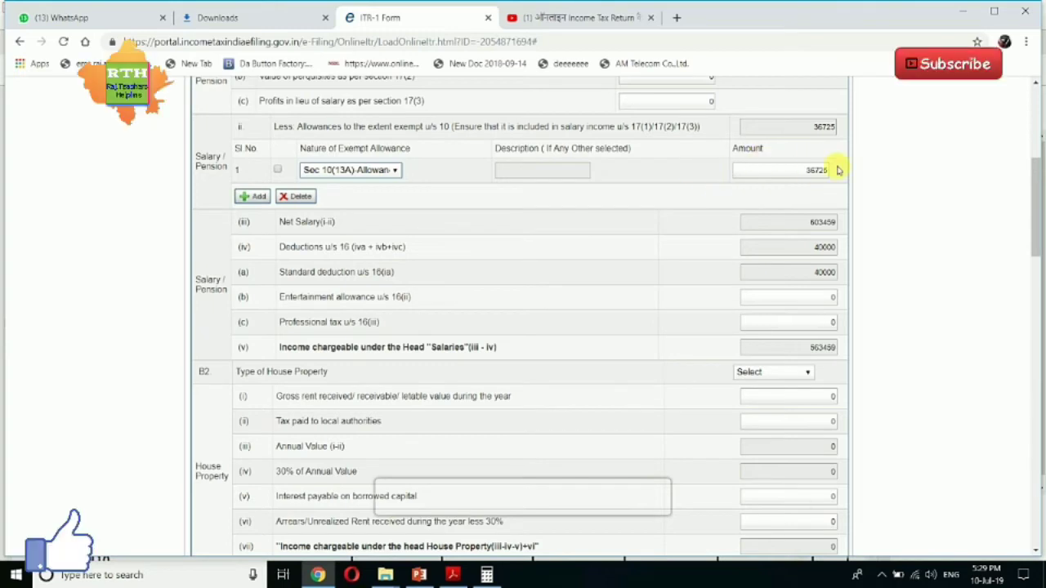
Step: Add a second exempt allowance row set to the Sec 10(6) remuneration option, and delete that row again
{"action": "left_click", "coordinate": [254, 197]}
{"action": "left_click", "coordinate": [353, 196]}
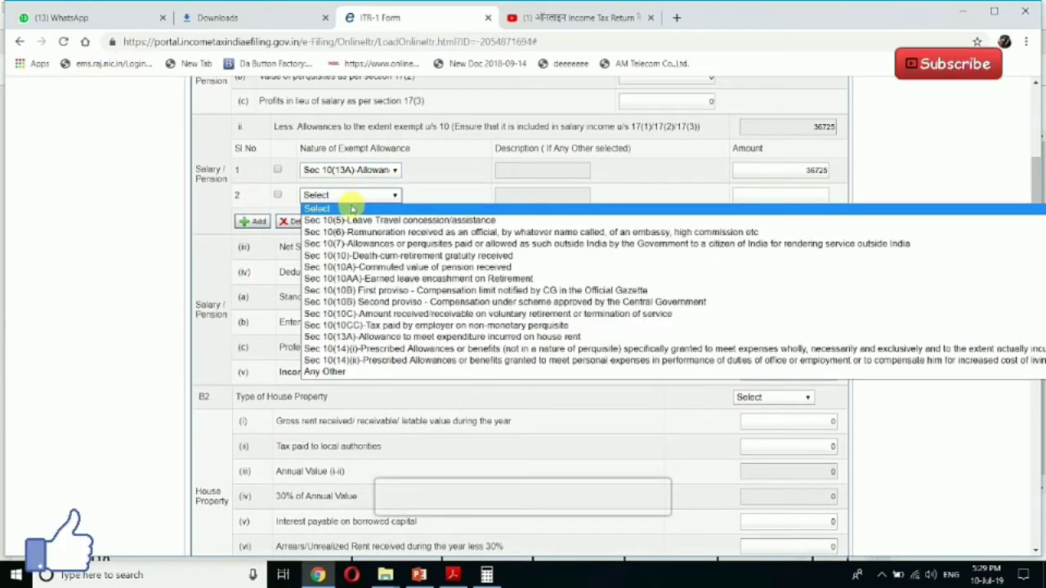
{"action": "left_click", "coordinate": [374, 232]}
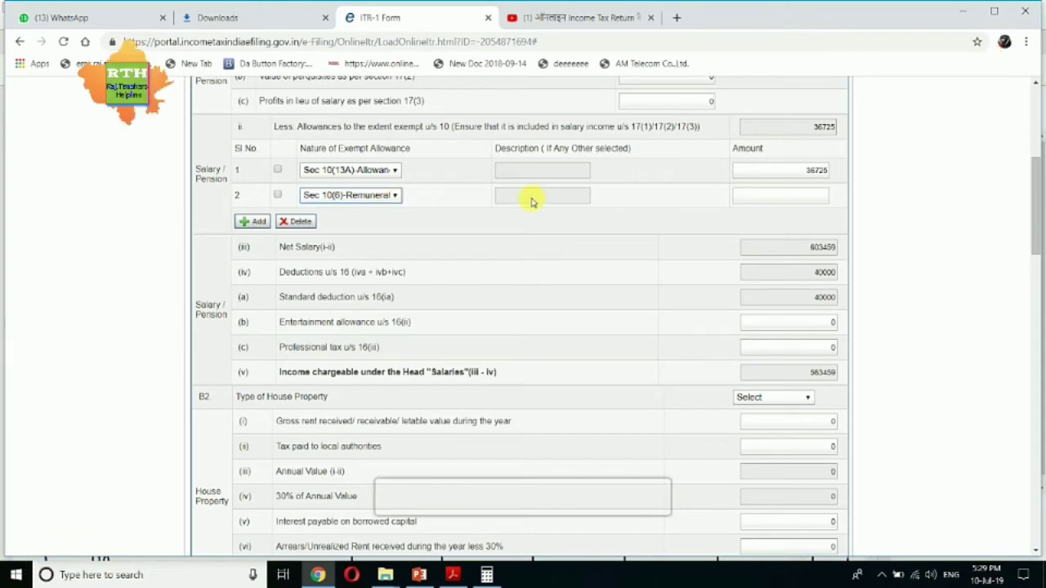
{"action": "left_click", "coordinate": [822, 196]}
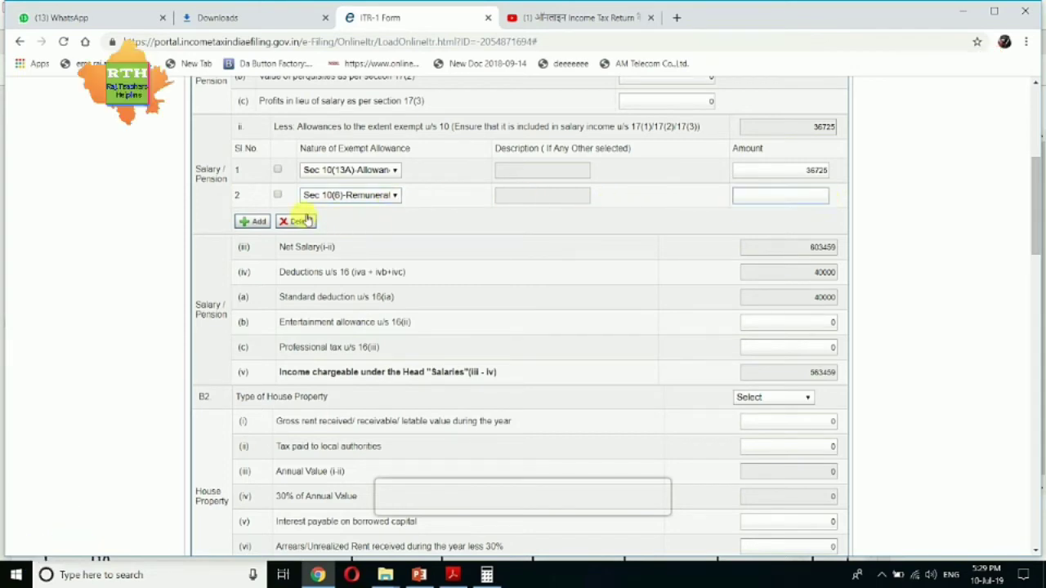
{"action": "left_click", "coordinate": [277, 197]}
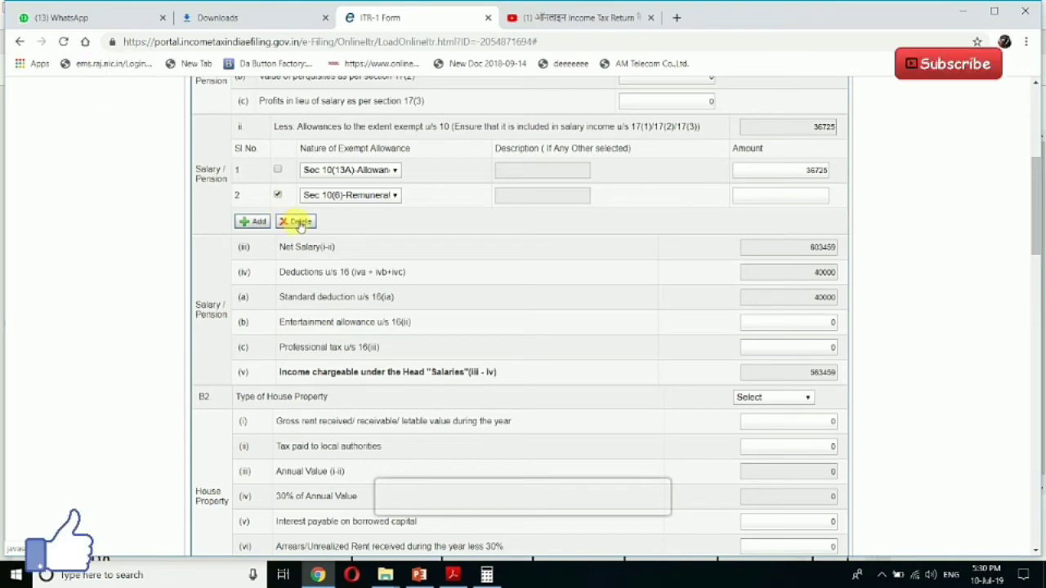
{"action": "left_click", "coordinate": [298, 221]}
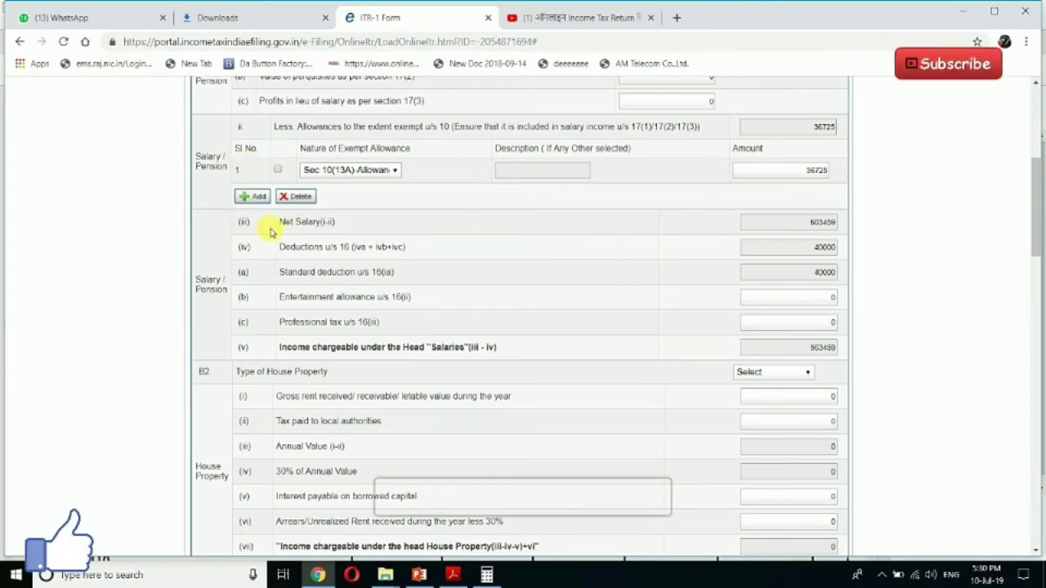
Step: Review the section 16 deductions, including standard deduction, entertainment allowance and professional tax, and the income chargeable under Salaries
{"action": "key", "text": "ctrl+plus"}
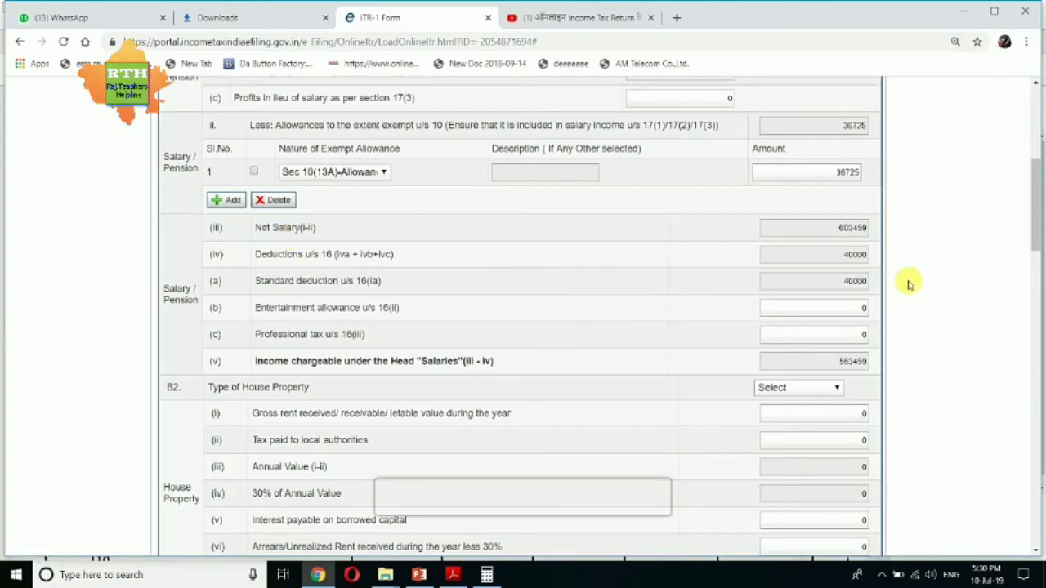
{"action": "scroll", "coordinate": [901, 277], "scroll_direction": "up", "scroll_amount": 1}
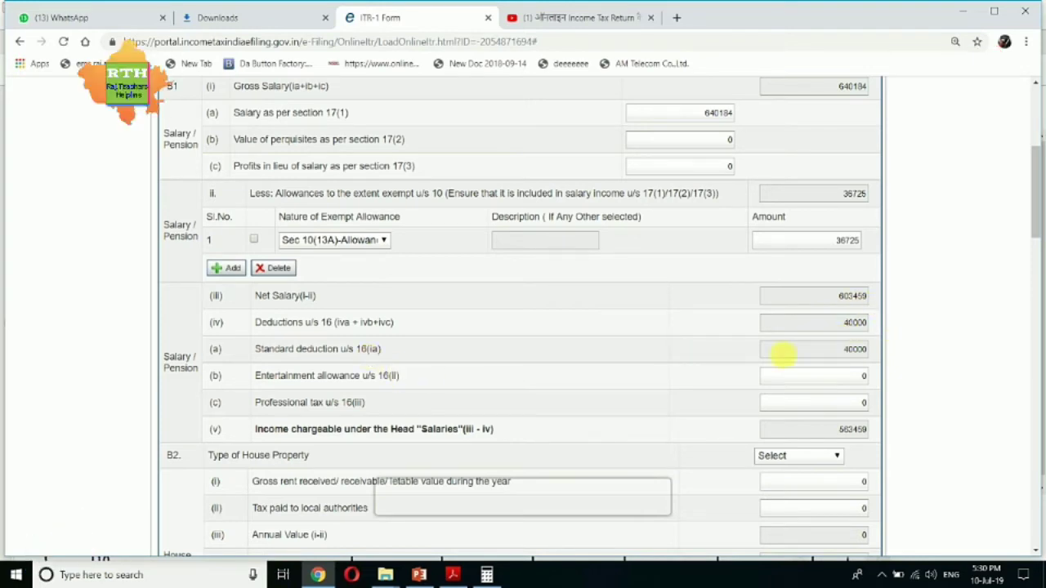
{"action": "left_click", "coordinate": [841, 352]}
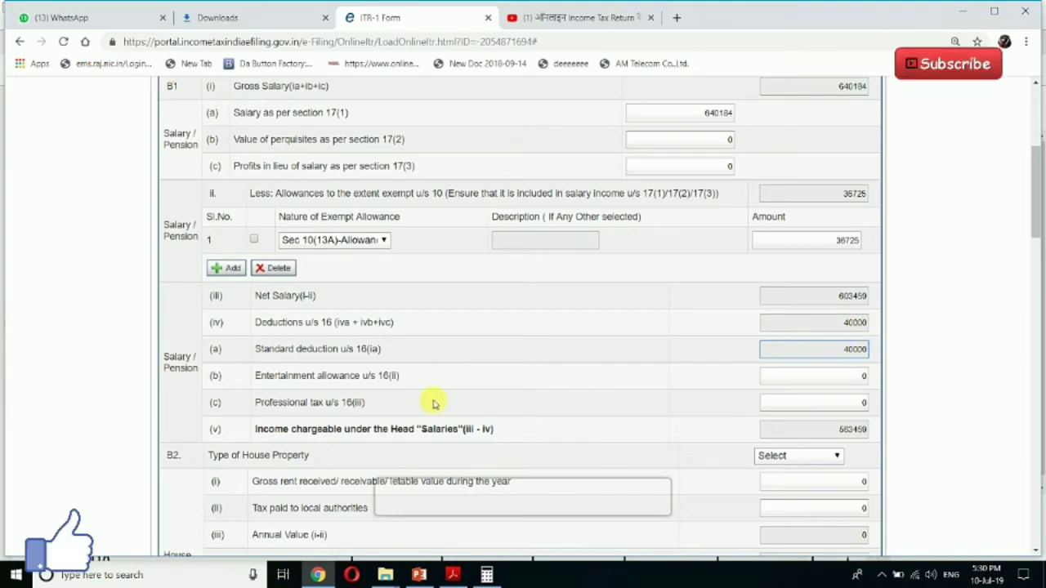
{"action": "scroll", "coordinate": [662, 401], "scroll_direction": "down", "scroll_amount": 1}
{"action": "left_click", "coordinate": [835, 316]}
{"action": "left_click", "coordinate": [864, 334]}
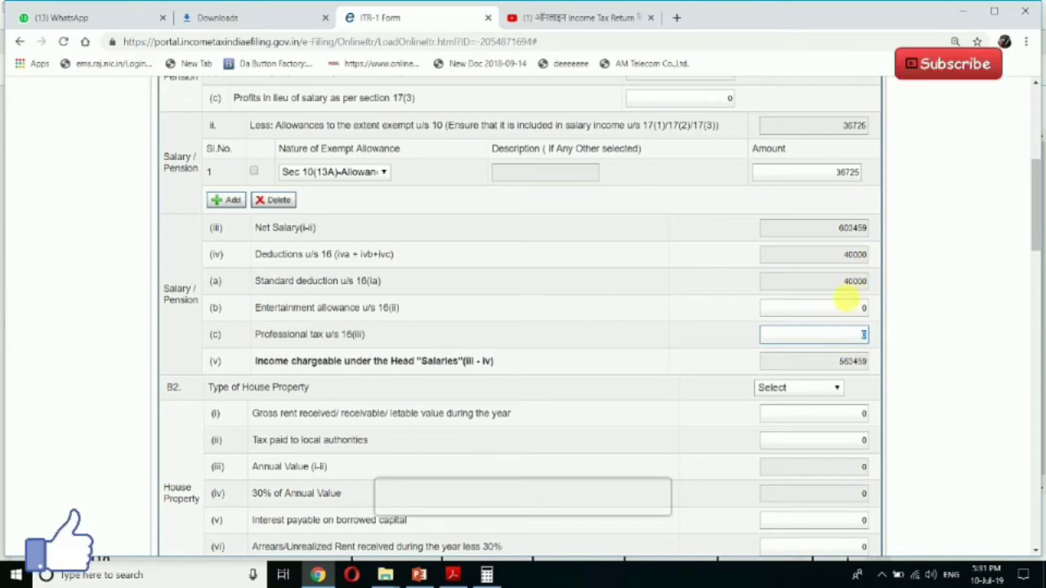
{"action": "double_click", "coordinate": [849, 361]}
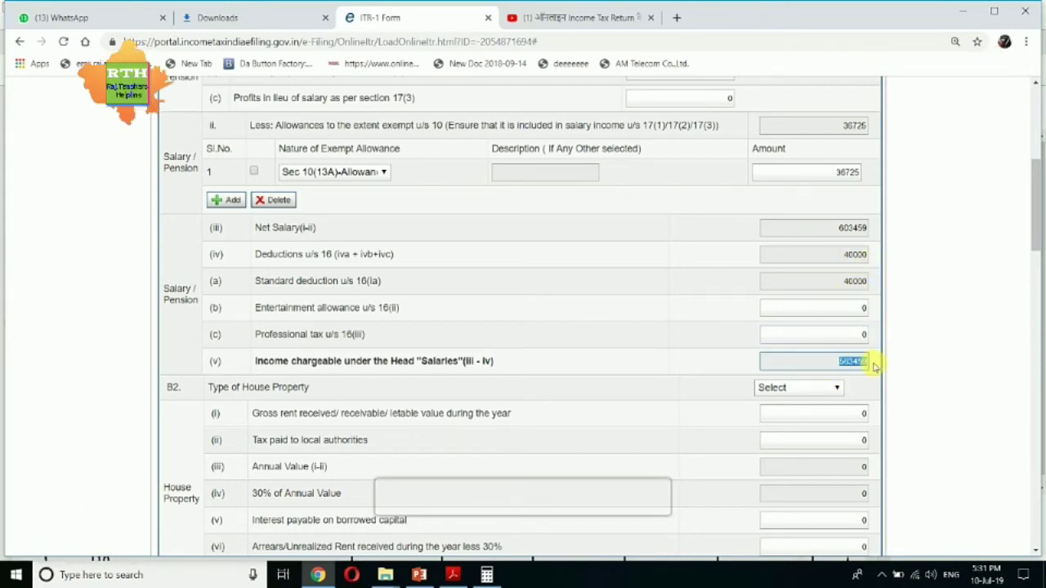
Step: Examine the B2 House Property fields, from the property type to the income chargeable and the note on maximum loss
{"action": "scroll", "coordinate": [738, 435], "scroll_direction": "down", "scroll_amount": 2}
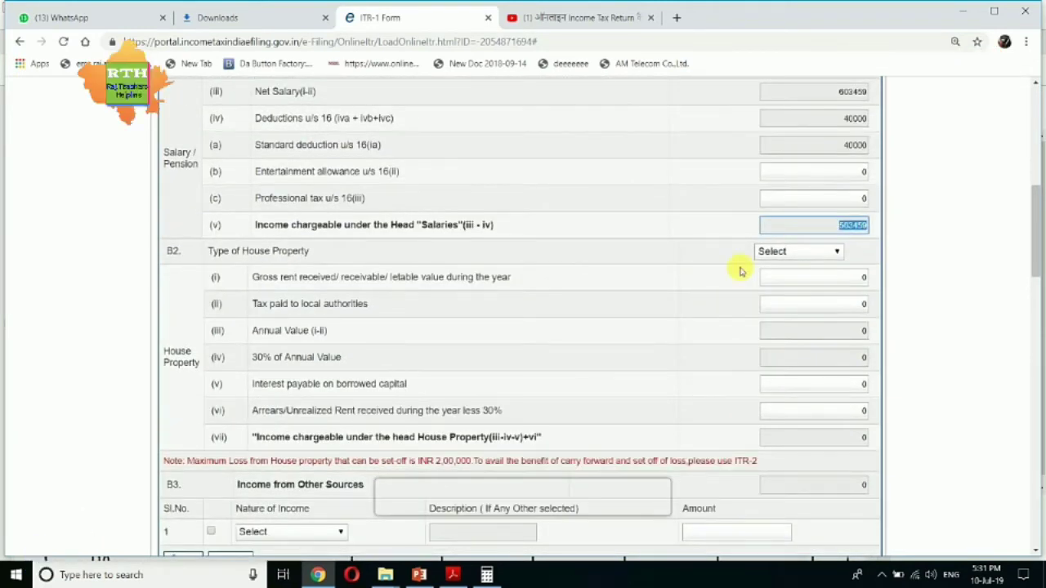
{"action": "key", "text": "ctrl+plus"}
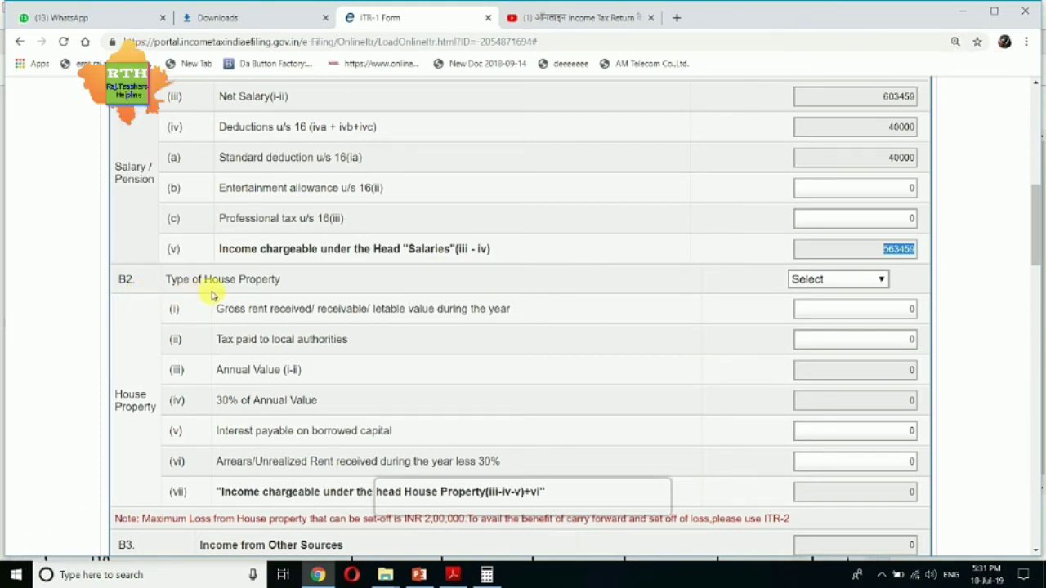
{"action": "scroll", "coordinate": [250, 303], "scroll_direction": "down", "scroll_amount": 1}
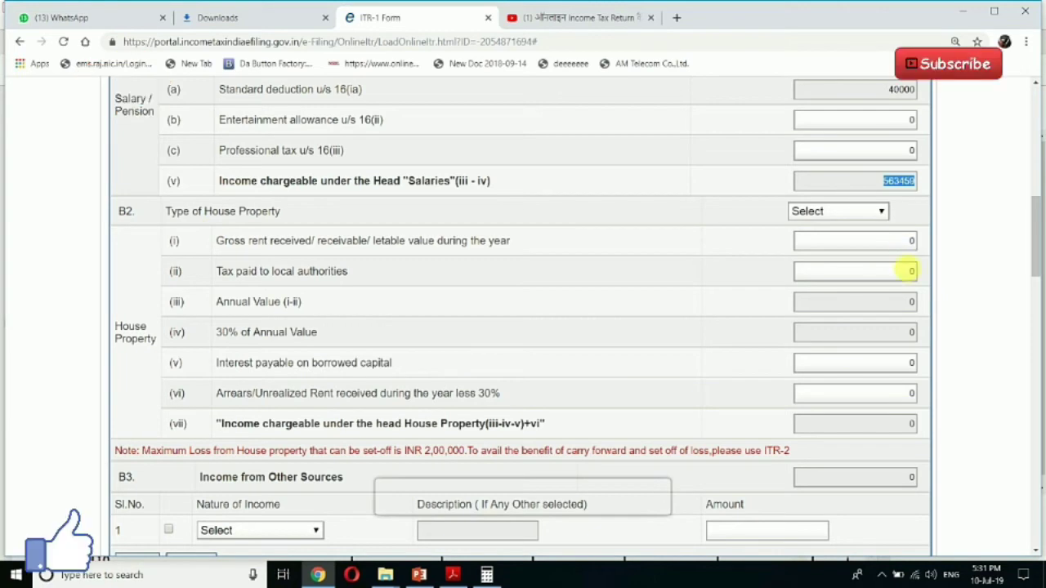
{"action": "scroll", "coordinate": [912, 414], "scroll_direction": "down", "scroll_amount": 1}
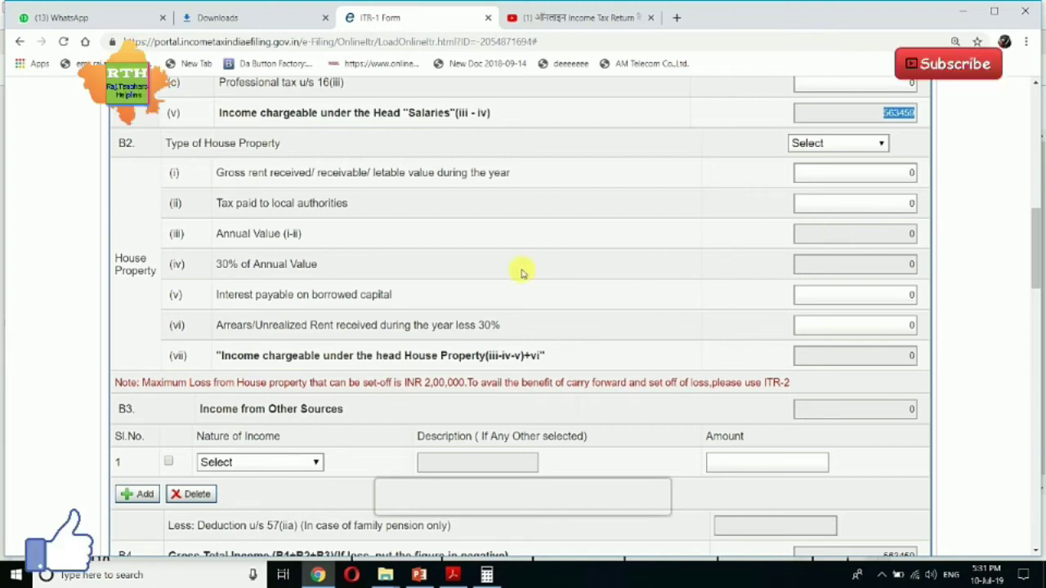
{"action": "scroll", "coordinate": [449, 286], "scroll_direction": "down", "scroll_amount": 1}
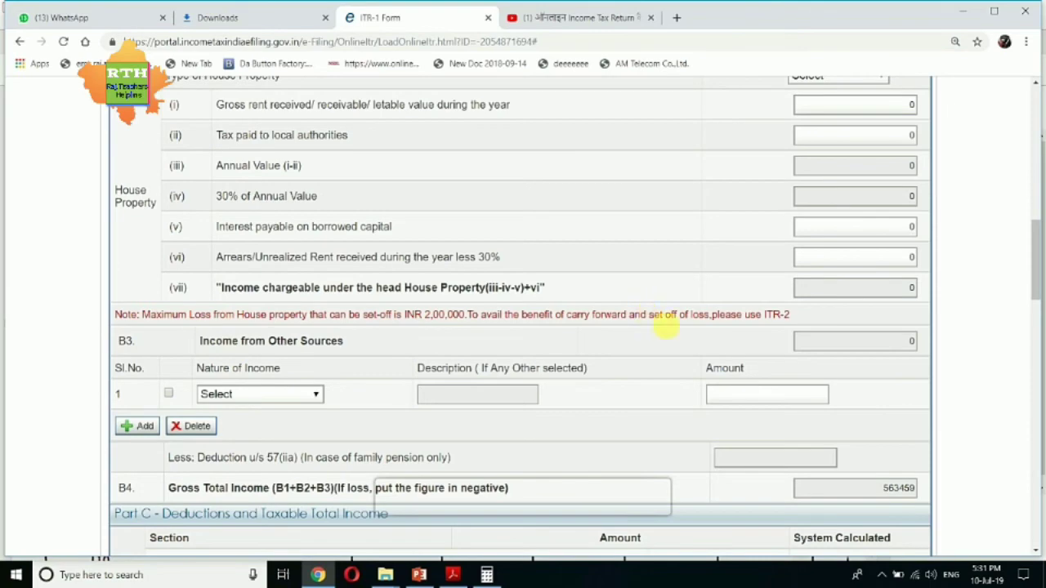
{"action": "scroll", "coordinate": [204, 273], "scroll_direction": "up", "scroll_amount": 2}
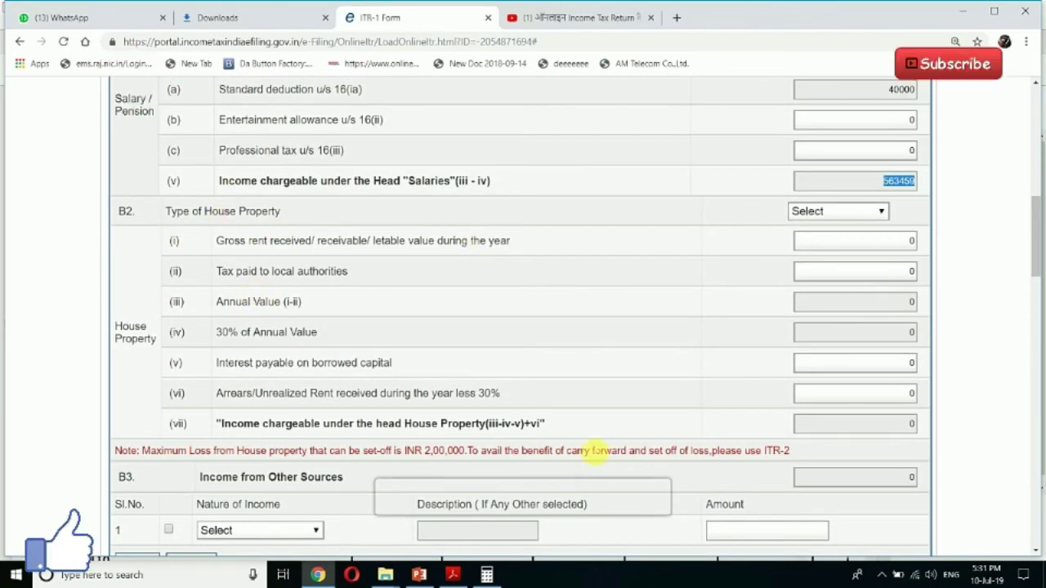
{"action": "scroll", "coordinate": [561, 431], "scroll_direction": "down", "scroll_amount": 1}
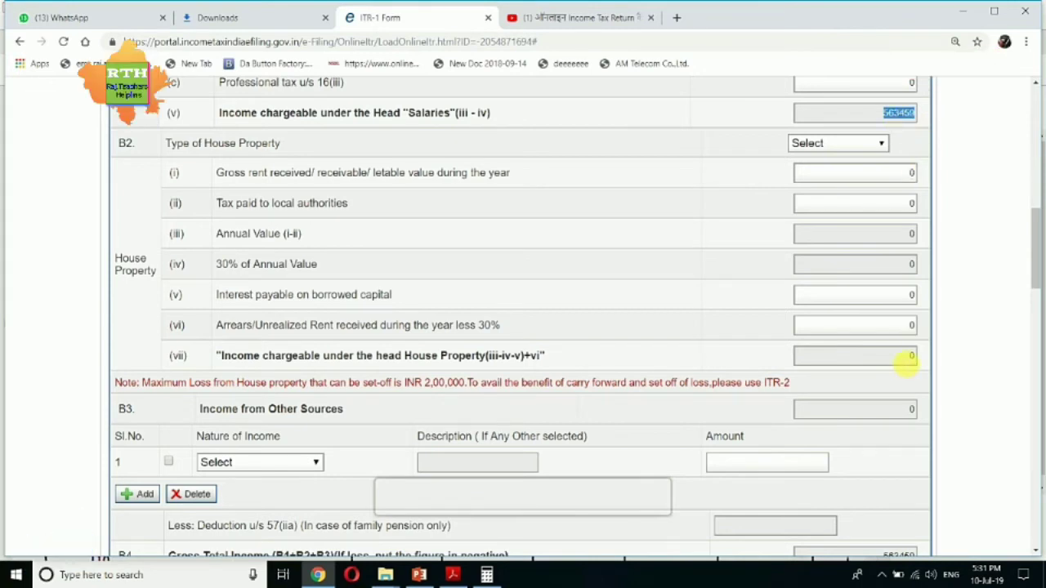
{"action": "scroll", "coordinate": [899, 376], "scroll_direction": "down", "scroll_amount": 1}
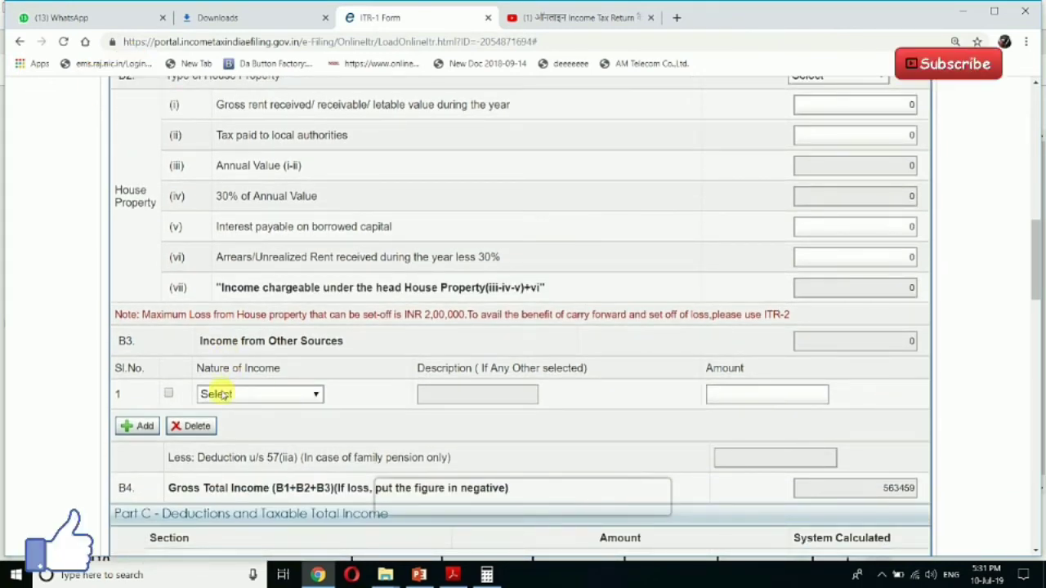
Step: Try Interest from Saving Account as the nature of income under Income from Other Sources, and reset the choice to Select
{"action": "scroll", "coordinate": [246, 370], "scroll_direction": "down", "scroll_amount": 1}
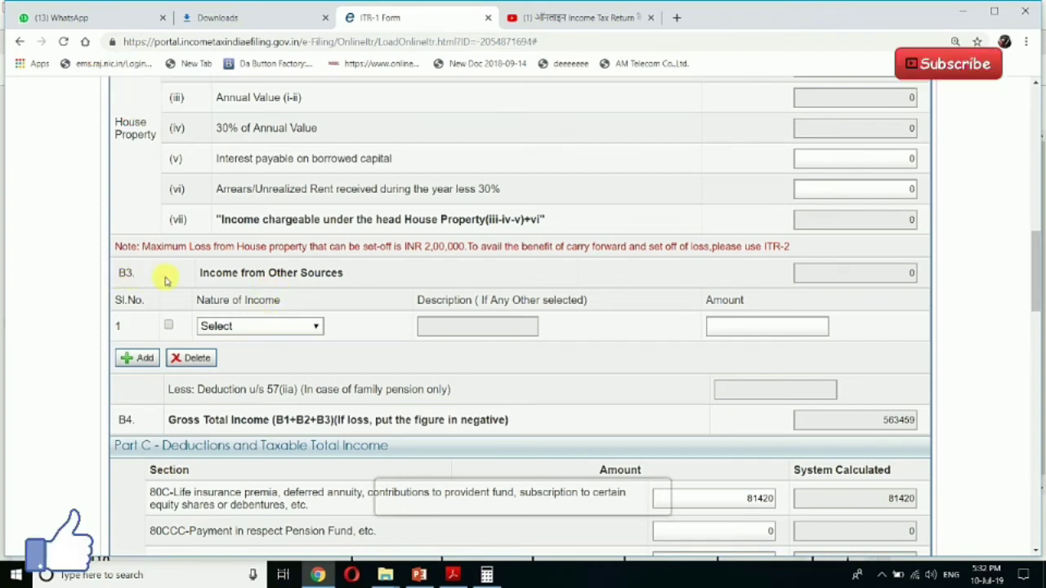
{"action": "left_click", "coordinate": [276, 330]}
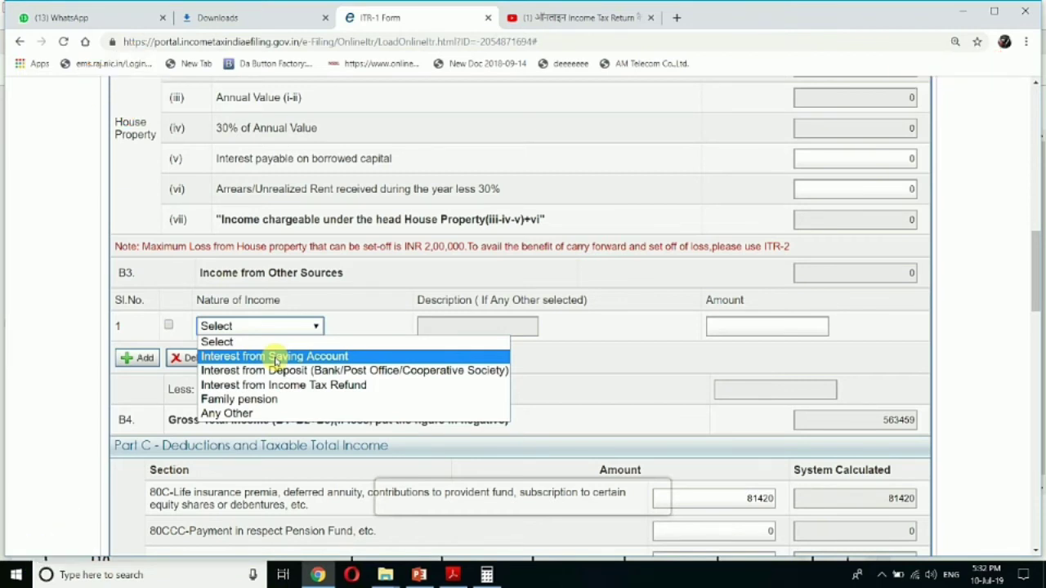
{"action": "left_click", "coordinate": [276, 357]}
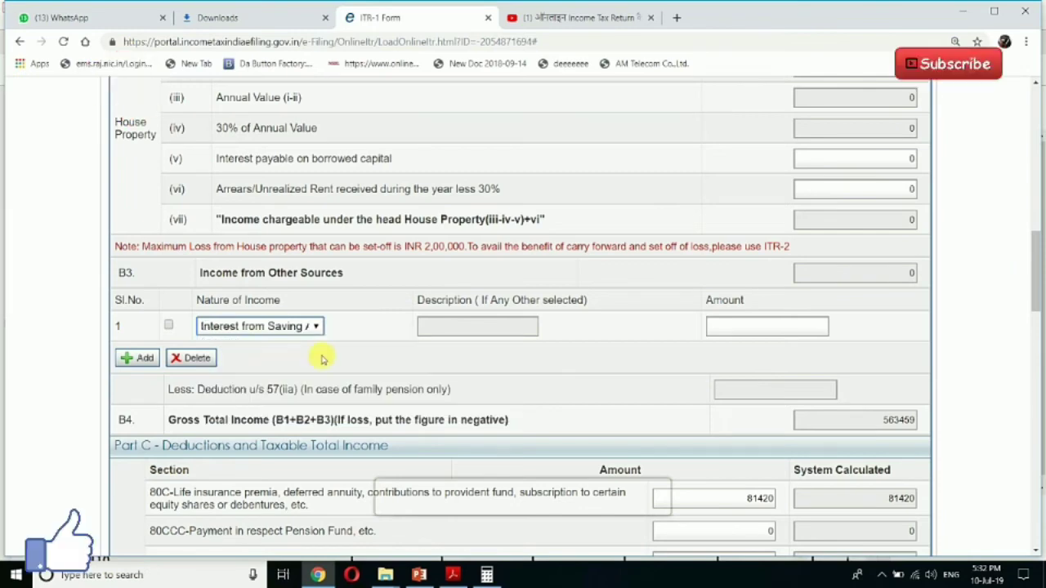
{"action": "scroll", "coordinate": [753, 333], "scroll_direction": "down", "scroll_amount": 3}
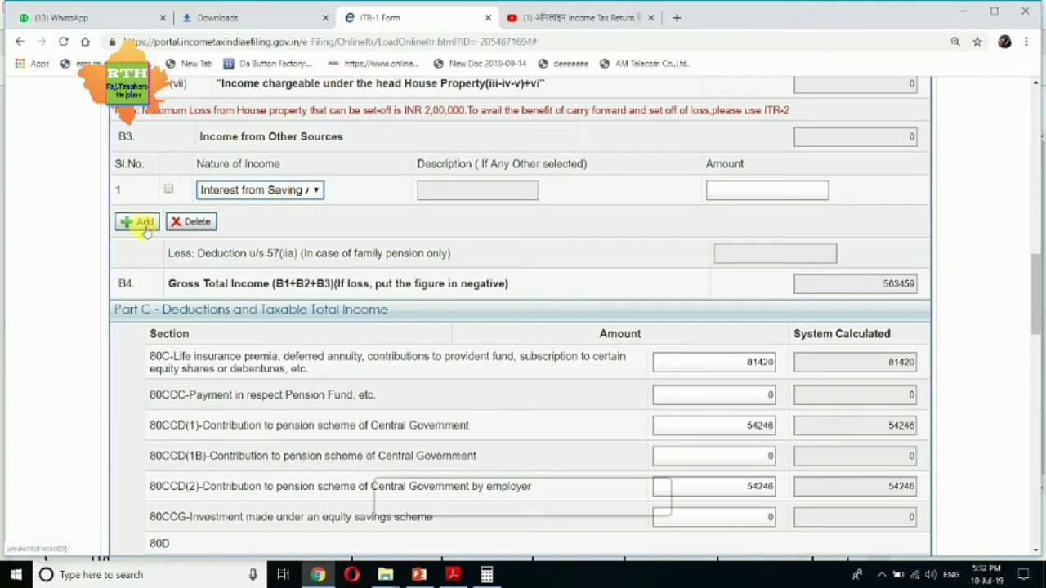
{"action": "scroll", "coordinate": [674, 258], "scroll_direction": "down", "scroll_amount": 1}
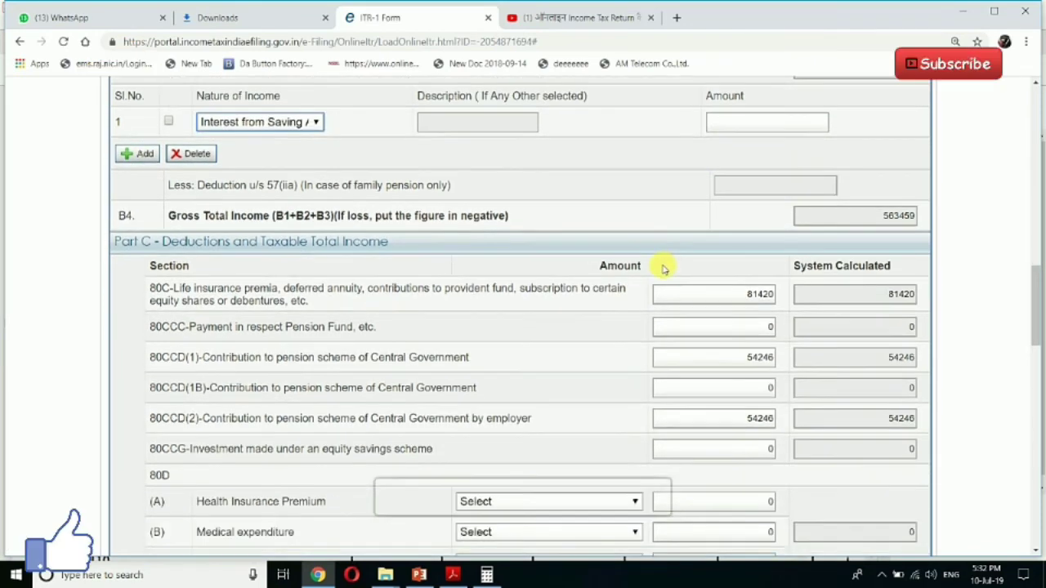
{"action": "scroll", "coordinate": [455, 231], "scroll_direction": "up", "scroll_amount": 1}
{"action": "scroll", "coordinate": [455, 231], "scroll_direction": "up", "scroll_amount": 1}
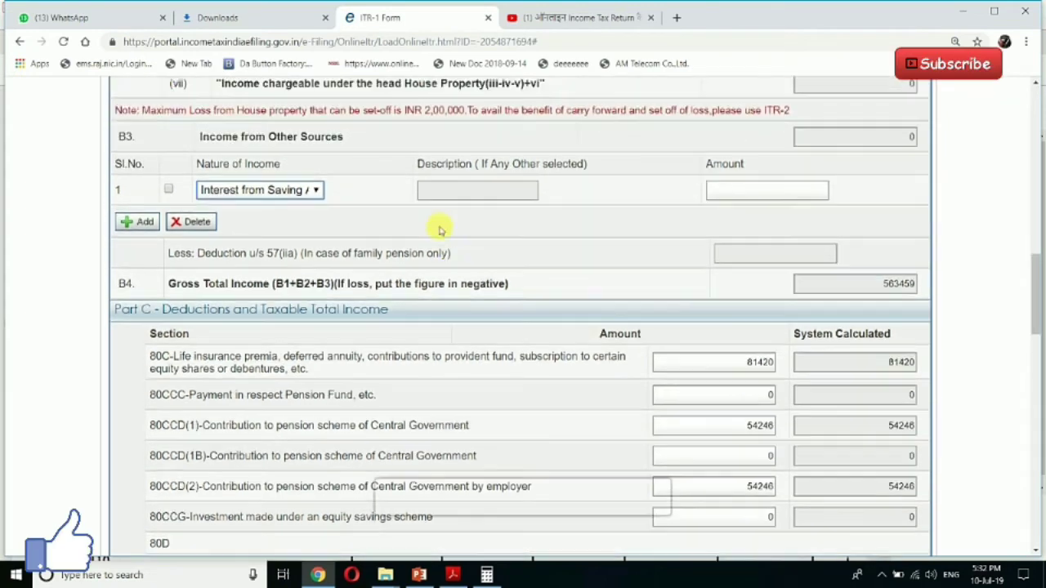
{"action": "left_click", "coordinate": [776, 195]}
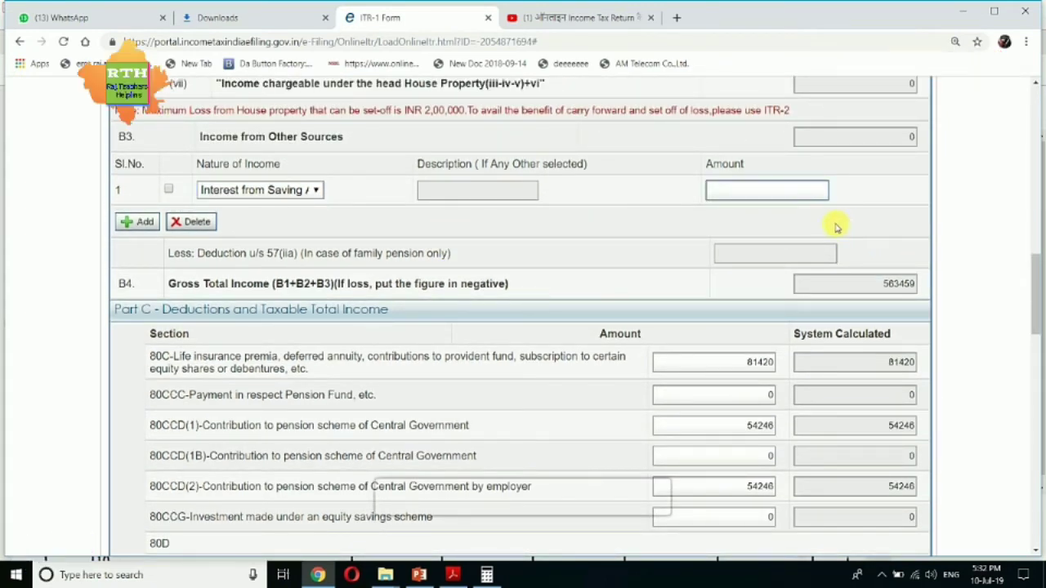
{"action": "left_click", "coordinate": [260, 191]}
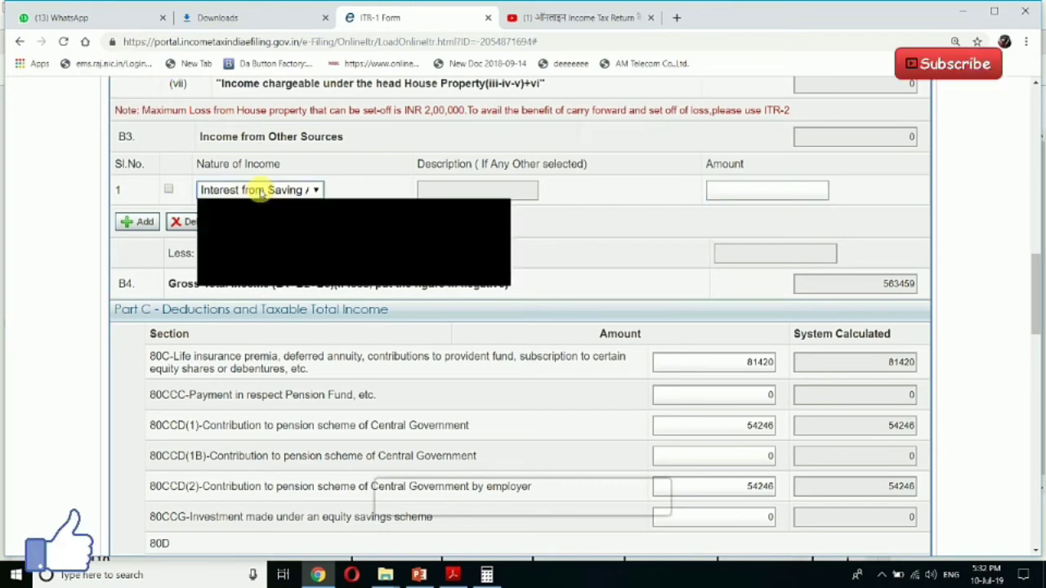
{"action": "left_click", "coordinate": [241, 204]}
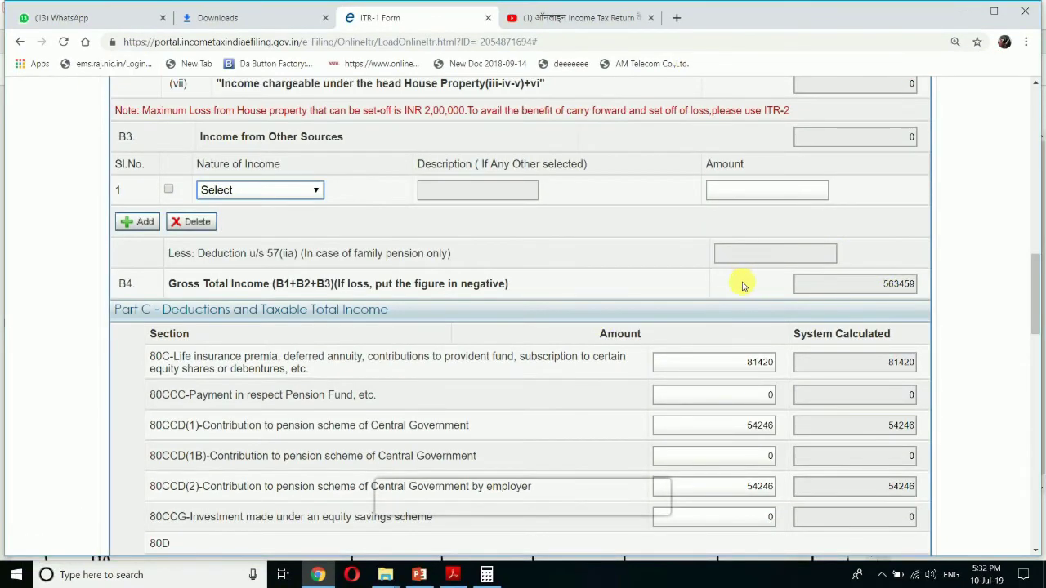
Step: Circle the 80C deduction row in Part C in red, underlining deferred annuity and circling the provident fund and subscription items
{"action": "scroll", "coordinate": [862, 274], "scroll_direction": "up", "scroll_amount": 4}
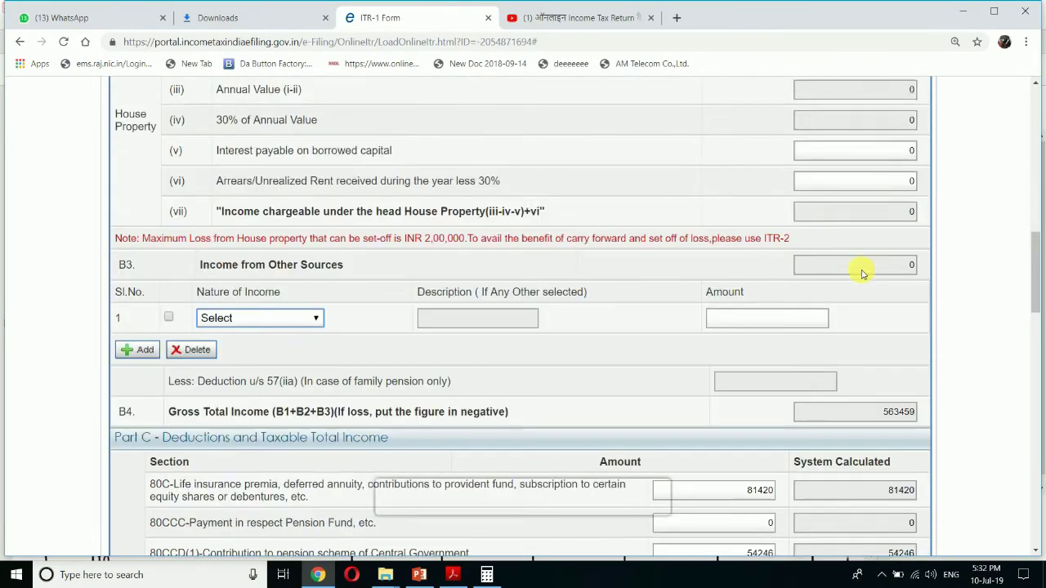
{"action": "scroll", "coordinate": [579, 296], "scroll_direction": "down", "scroll_amount": 1}
{"action": "scroll", "coordinate": [812, 339], "scroll_direction": "down", "scroll_amount": 3}
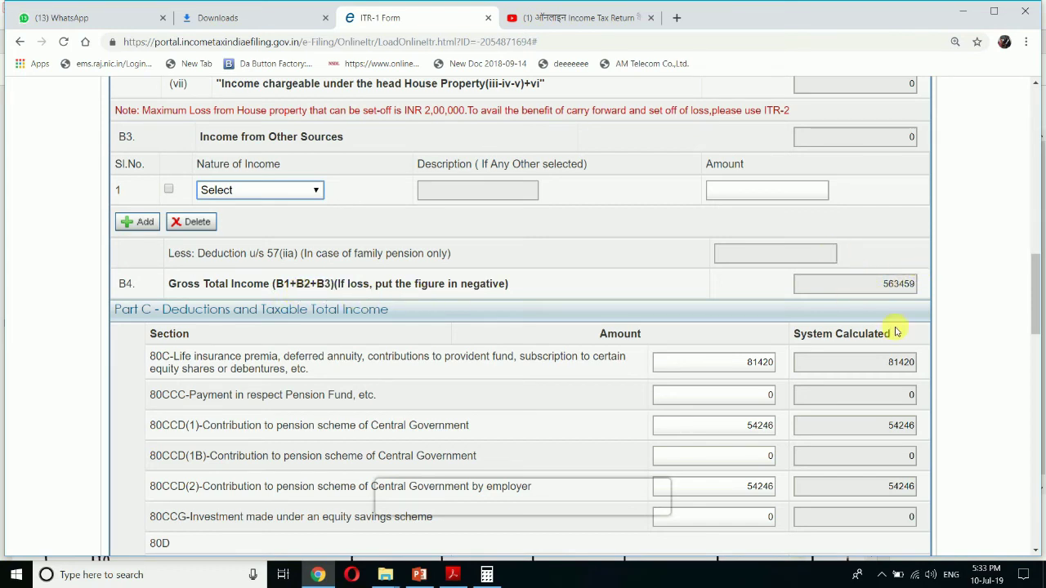
{"action": "scroll", "coordinate": [408, 329], "scroll_direction": "down", "scroll_amount": 1}
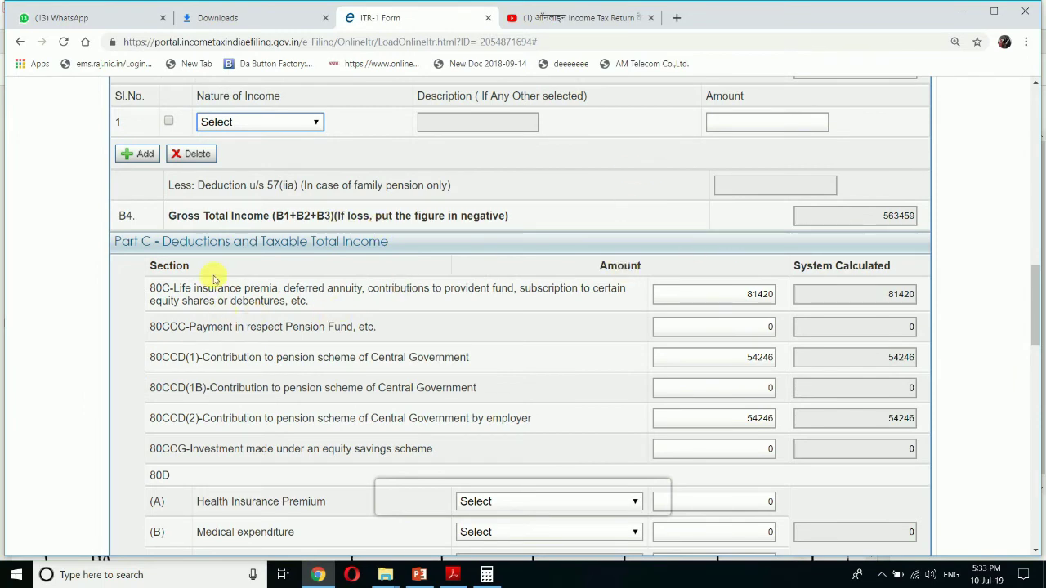
{"action": "scroll", "coordinate": [211, 279], "scroll_direction": "down", "scroll_amount": 1}
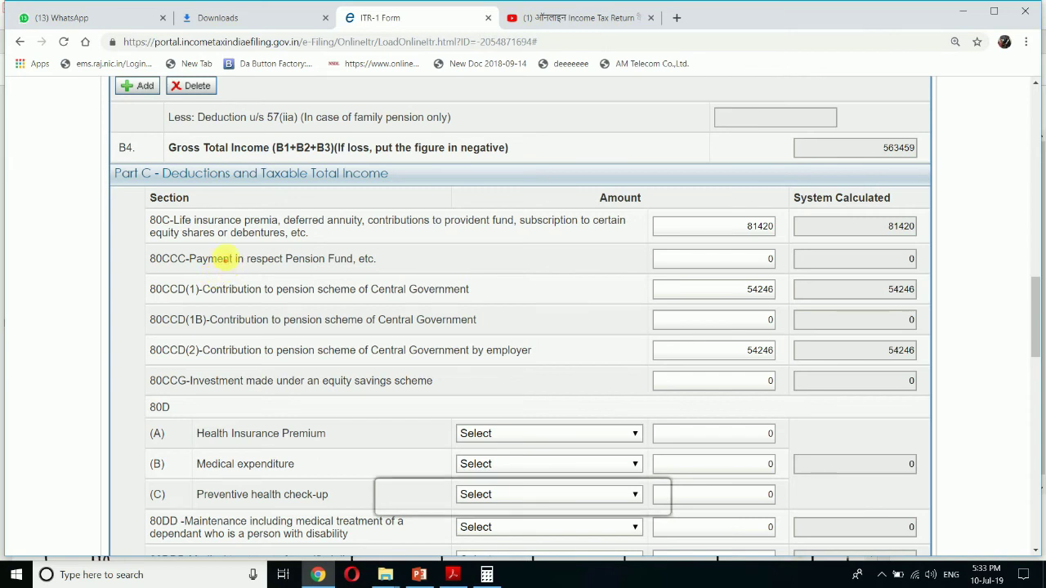
{"action": "mouse_move", "coordinate": [175, 210]}
{"action": "left_mouse_down"}
{"action": "mouse_move", "coordinate": [128, 214]}
{"action": "mouse_move", "coordinate": [196, 245]}
{"action": "mouse_move", "coordinate": [301, 258]}
{"action": "mouse_move", "coordinate": [662, 232]}
{"action": "mouse_move", "coordinate": [535, 198]}
{"action": "mouse_move", "coordinate": [143, 205]}
{"action": "left_mouse_up"}
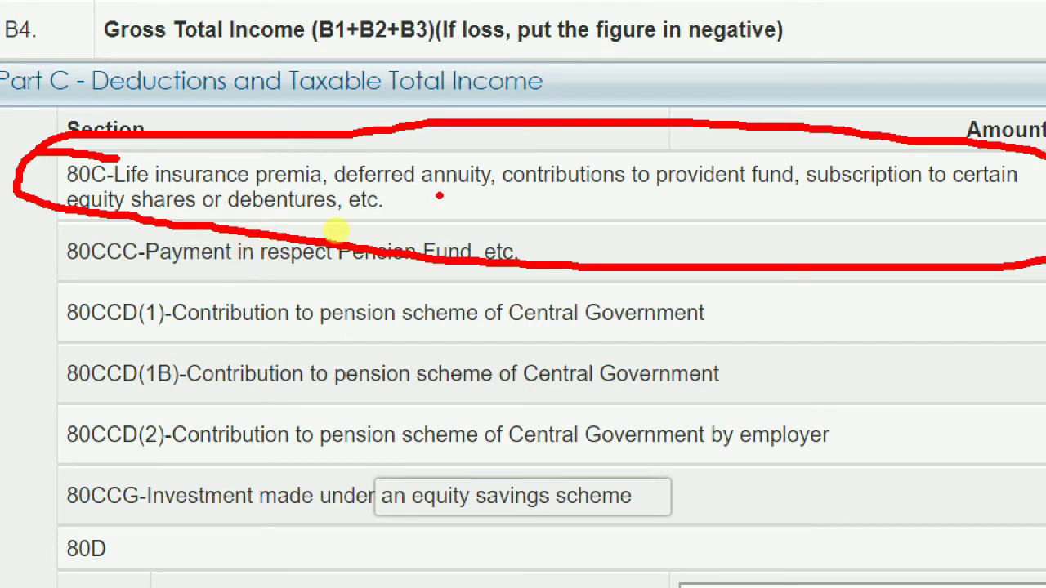
{"action": "mouse_move", "coordinate": [331, 183]}
{"action": "left_mouse_down"}
{"action": "mouse_move", "coordinate": [776, 193]}
{"action": "mouse_move", "coordinate": [472, 130]}
{"action": "mouse_move", "coordinate": [506, 188]}
{"action": "left_mouse_up"}
{"action": "left_click", "coordinate": [511, 181]}
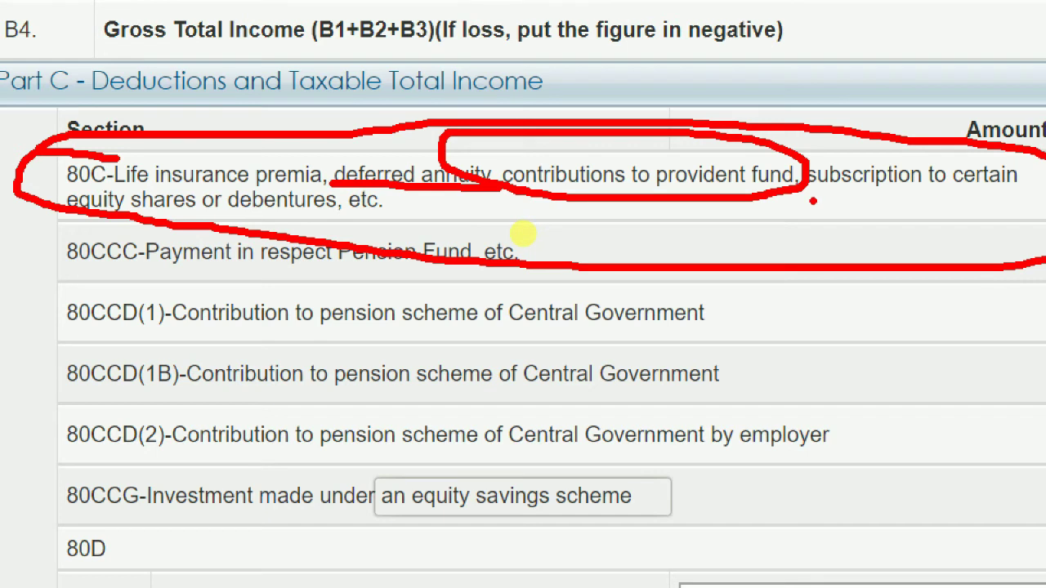
{"action": "mouse_move", "coordinate": [799, 200]}
{"action": "left_mouse_down"}
{"action": "mouse_move", "coordinate": [931, 202]}
{"action": "mouse_move", "coordinate": [1039, 173]}
{"action": "mouse_move", "coordinate": [777, 147]}
{"action": "mouse_move", "coordinate": [843, 211]}
{"action": "left_mouse_up"}
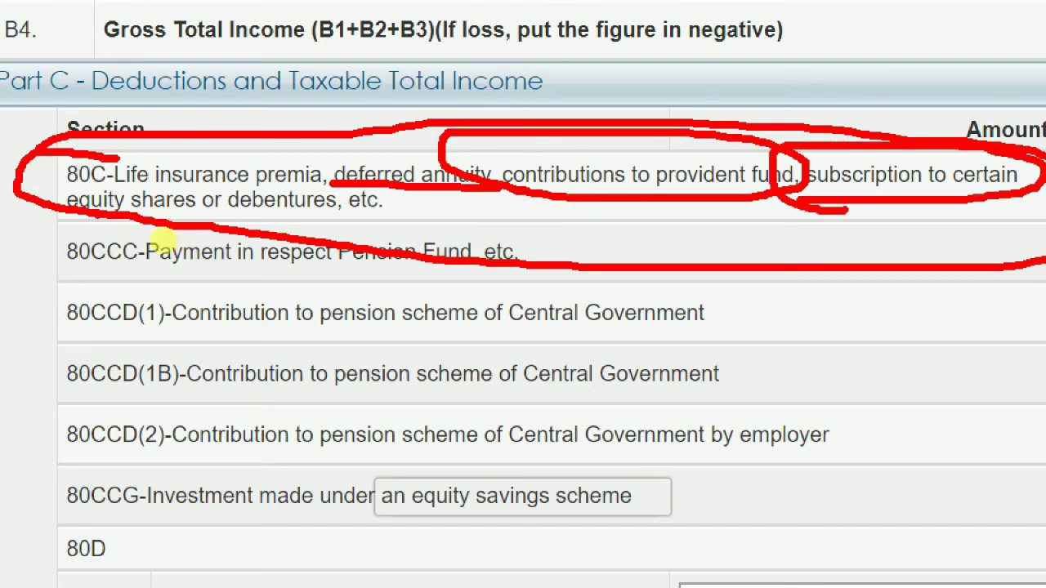
Step: Circle "equity shares or debentures" in the 80C row in red and add the text note ELSS
{"action": "mouse_move", "coordinate": [47, 216]}
{"action": "left_mouse_down"}
{"action": "mouse_move", "coordinate": [245, 214]}
{"action": "mouse_move", "coordinate": [61, 192]}
{"action": "mouse_move", "coordinate": [49, 214]}
{"action": "left_mouse_up"}
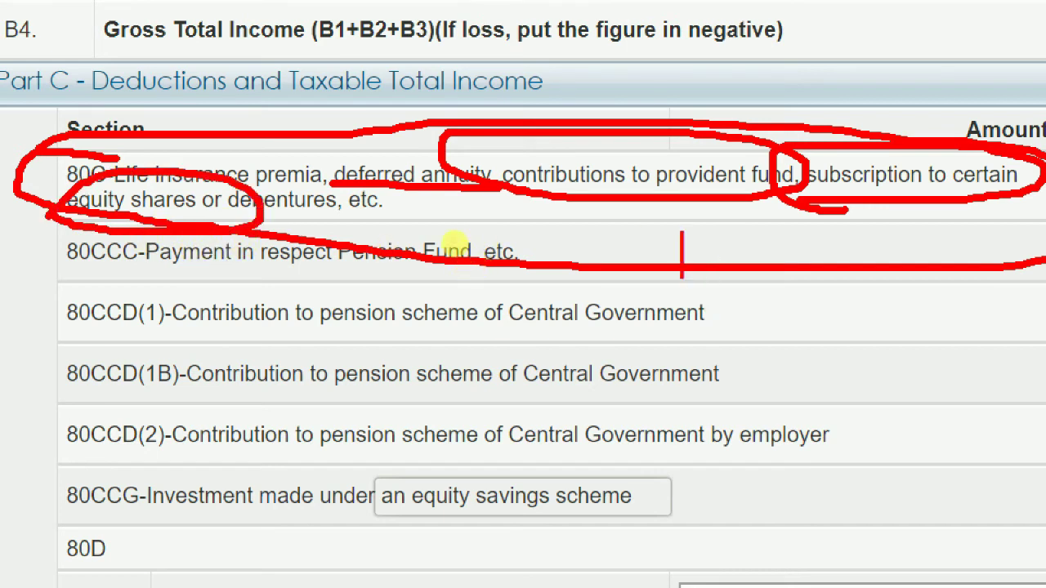
{"action": "type", "text": "ELSS"}
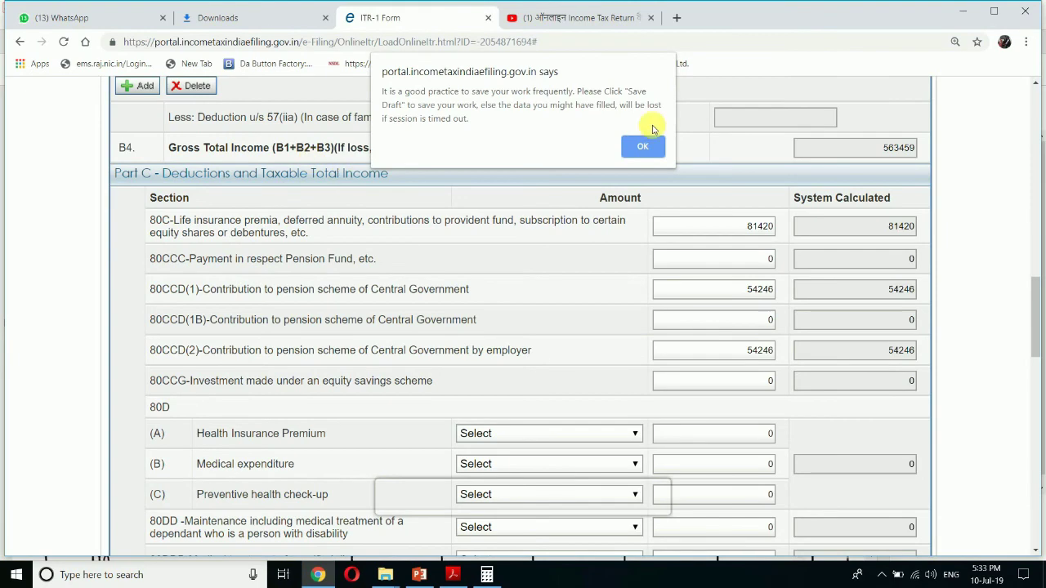
Step: Dismiss the save reminder and save the income tax return as a draft
{"action": "left_click", "coordinate": [646, 147]}
{"action": "scroll", "coordinate": [495, 348], "scroll_direction": "up", "scroll_amount": 10}
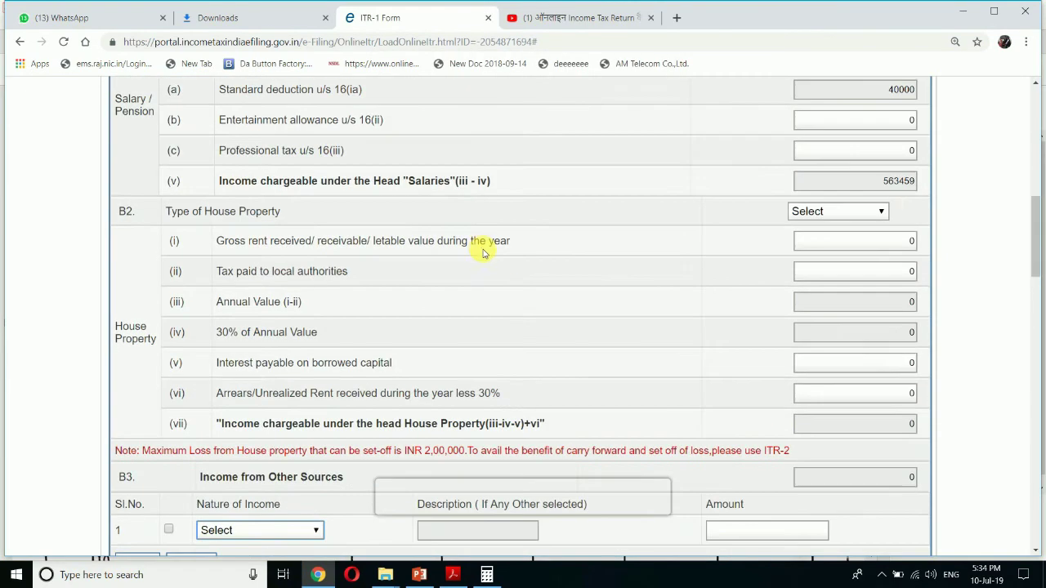
{"action": "left_click", "coordinate": [462, 174]}
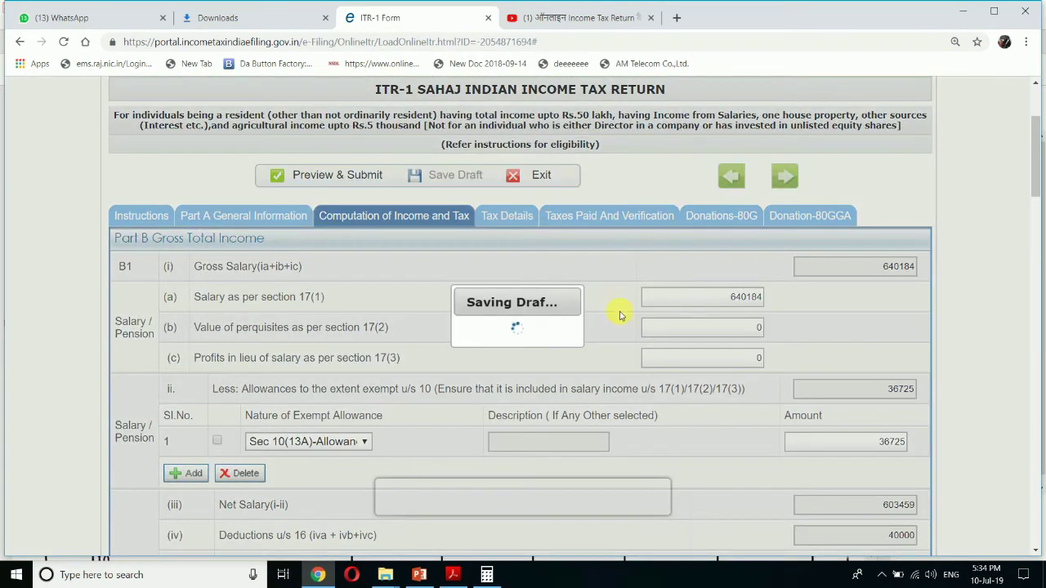
Step: Select the 80C amount in Part C and switch to Acrobat Reader to mark the matching section 80C deduction and total in Form 16
{"action": "scroll", "coordinate": [618, 335], "scroll_direction": "down", "scroll_amount": 7}
{"action": "scroll", "coordinate": [572, 339], "scroll_direction": "down", "scroll_amount": 5}
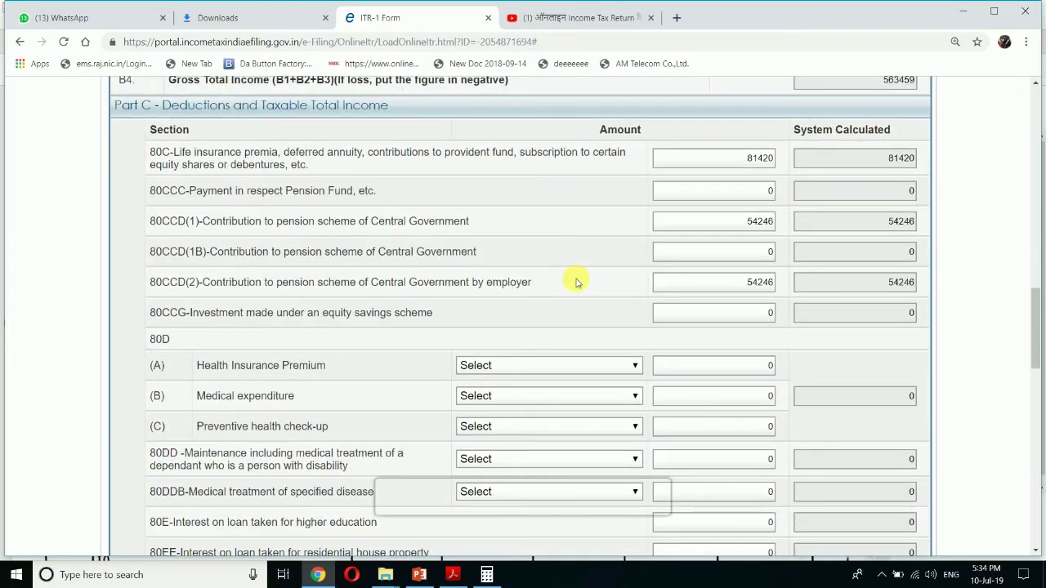
{"action": "scroll", "coordinate": [507, 249], "scroll_direction": "up", "scroll_amount": 1}
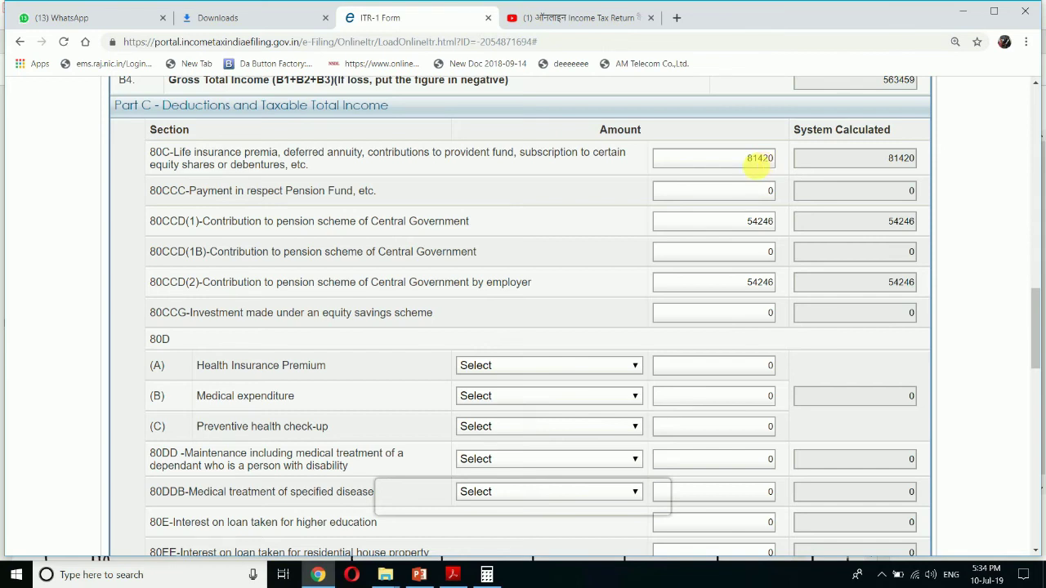
{"action": "left_click_drag", "start_coordinate": [746, 162], "coordinate": [778, 163]}
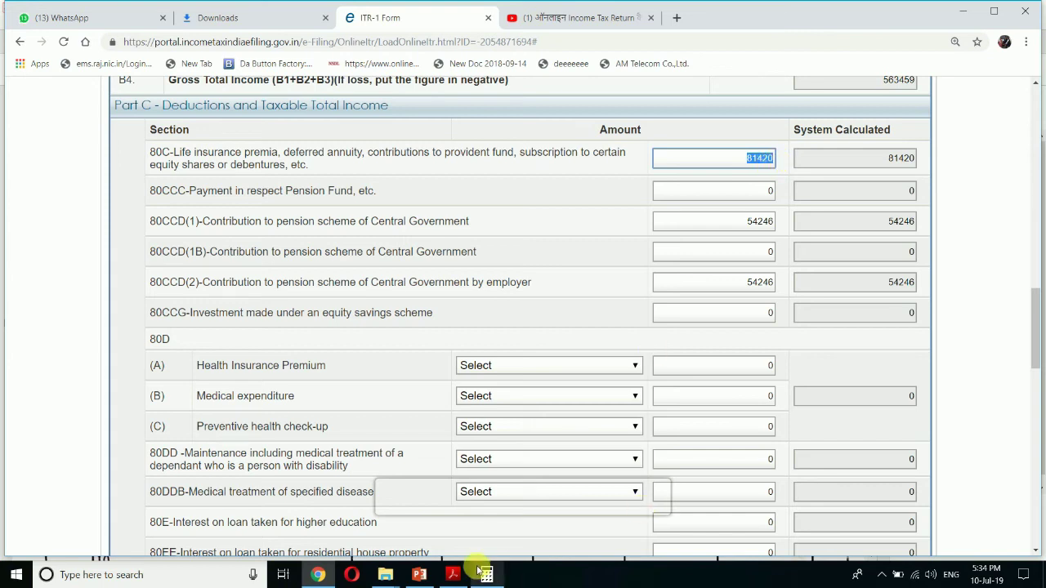
{"action": "left_click", "coordinate": [452, 574]}
{"action": "scroll", "coordinate": [524, 454], "scroll_direction": "down", "scroll_amount": 12}
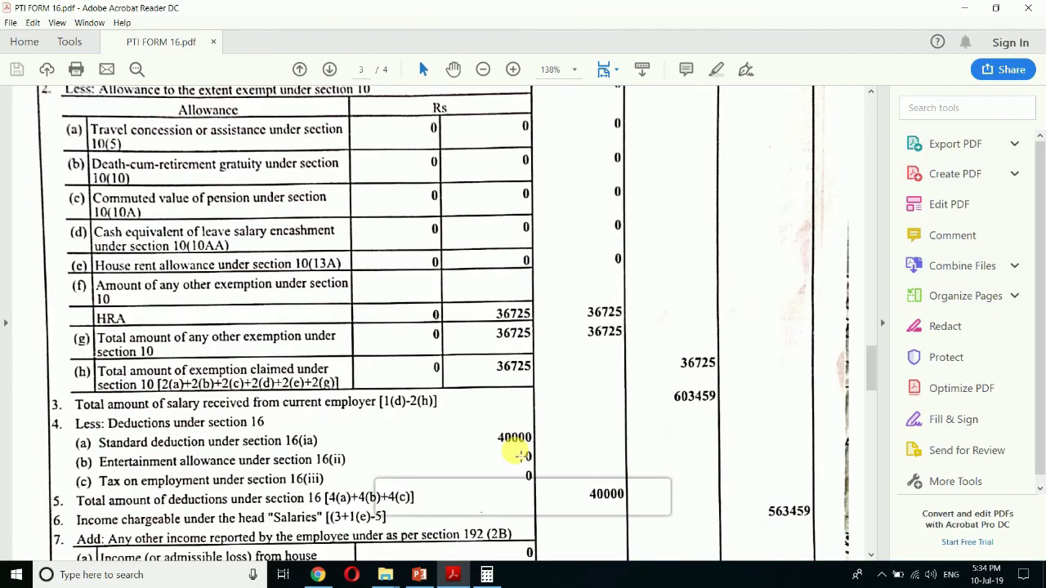
{"action": "scroll", "coordinate": [524, 454], "scroll_direction": "down", "scroll_amount": 4}
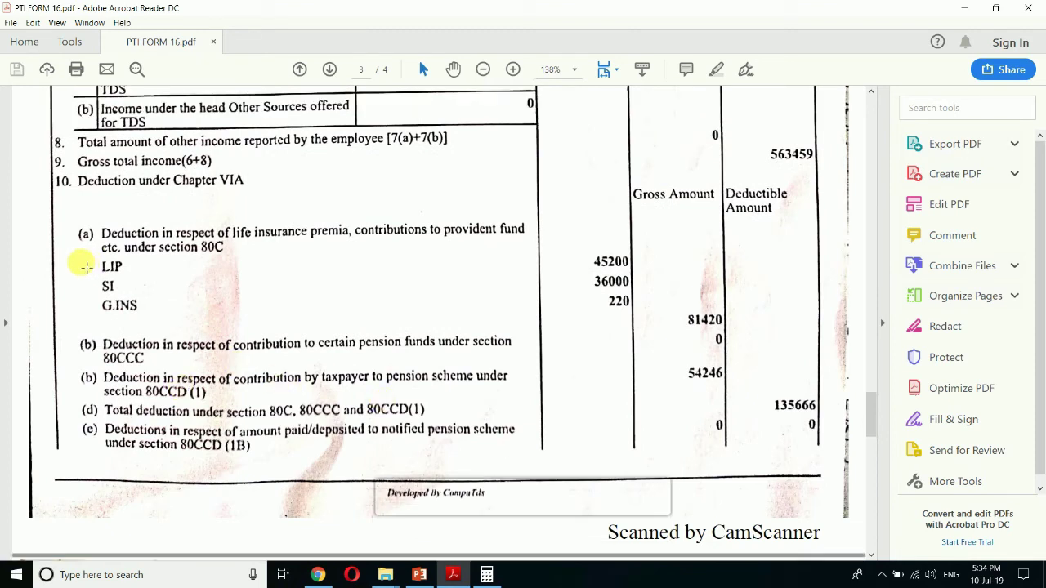
{"action": "left_click_drag", "start_coordinate": [70, 236], "coordinate": [172, 234]}
{"action": "left_click", "coordinate": [602, 298]}
{"action": "mouse_move", "coordinate": [708, 311]}
{"action": "left_mouse_down"}
{"action": "mouse_move", "coordinate": [730, 318]}
{"action": "mouse_move", "coordinate": [686, 330]}
{"action": "mouse_move", "coordinate": [728, 322]}
{"action": "mouse_move", "coordinate": [683, 330]}
{"action": "left_mouse_up"}
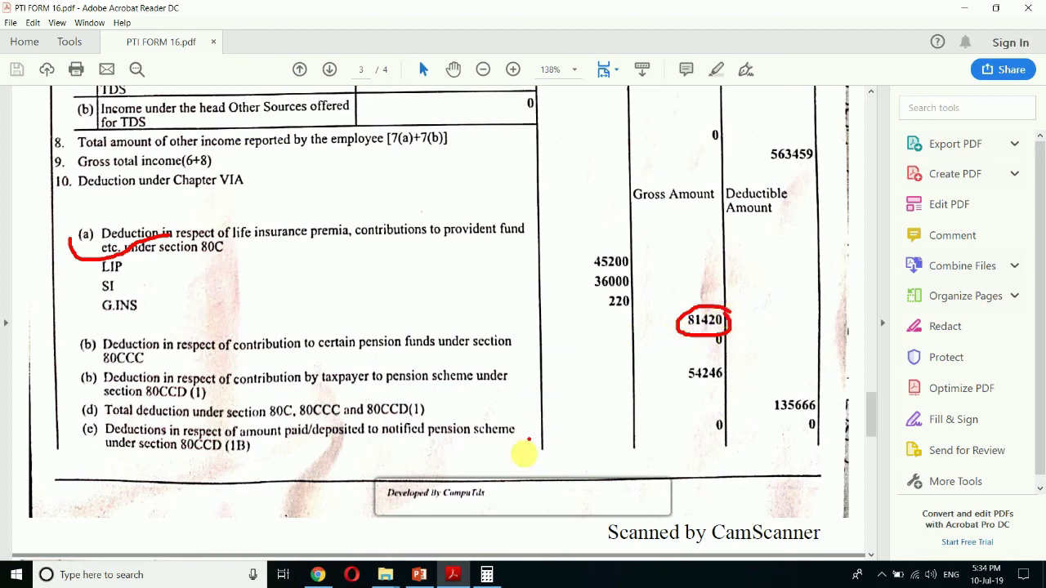
{"action": "key", "text": "Escape"}
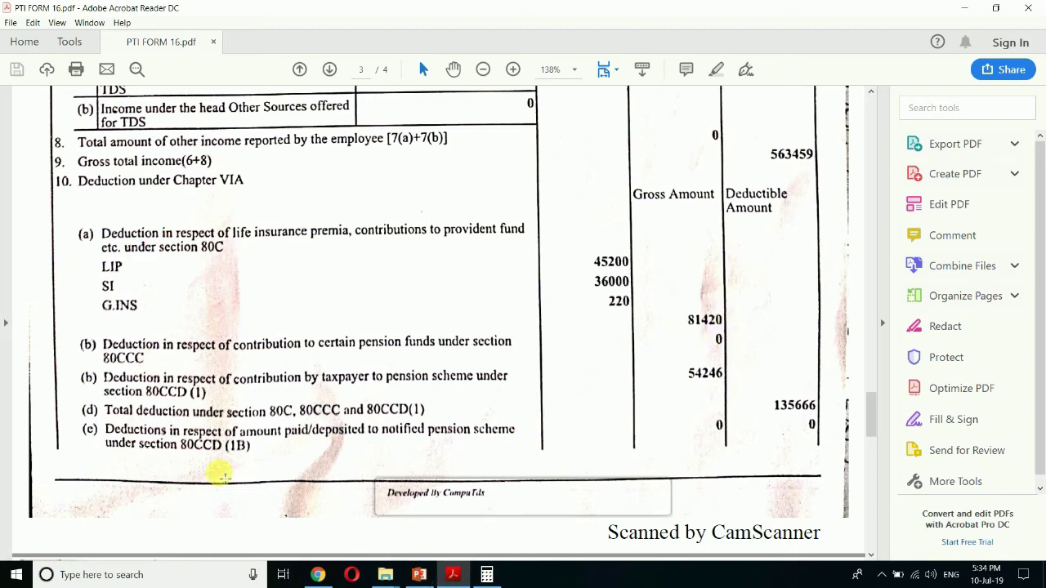
Step: Compare the 80C amount between the ITR-1 form in Chrome and Form 16 in Acrobat Reader, ending on the ITR-1 form
{"action": "left_click", "coordinate": [318, 574]}
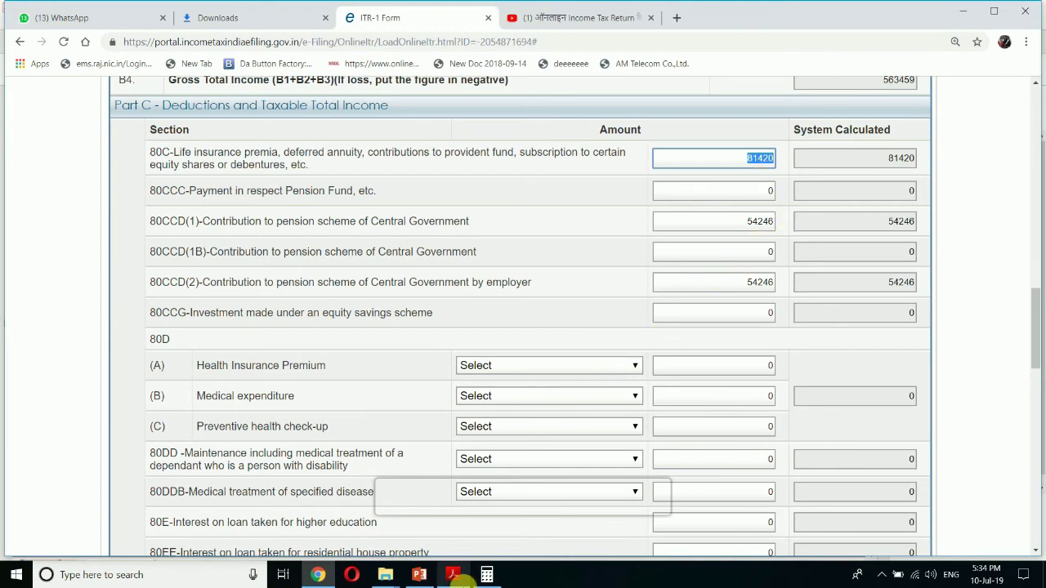
{"action": "left_click", "coordinate": [453, 576]}
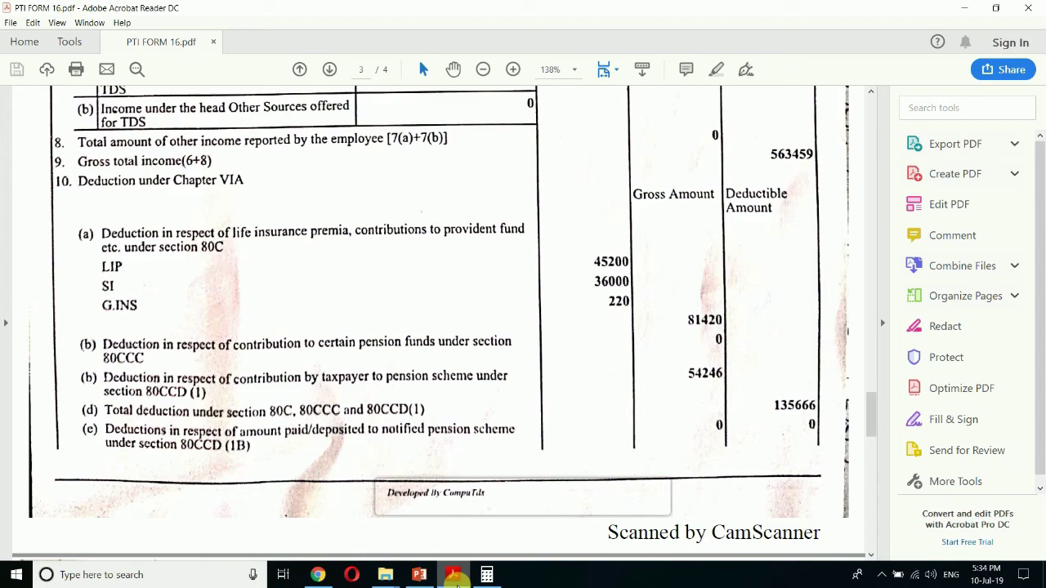
{"action": "left_click", "coordinate": [455, 576]}
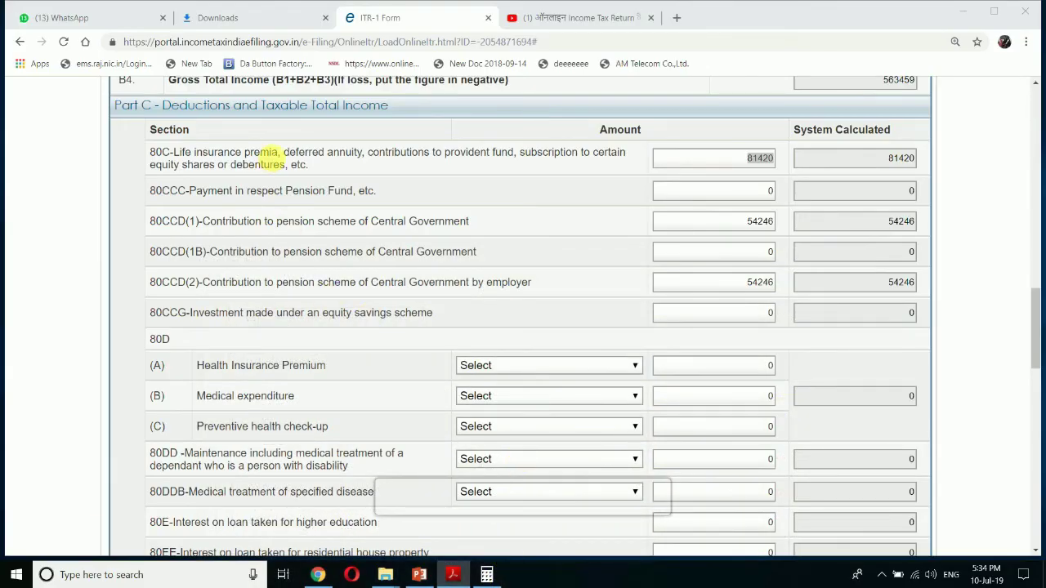
{"action": "key", "text": "Tab"}
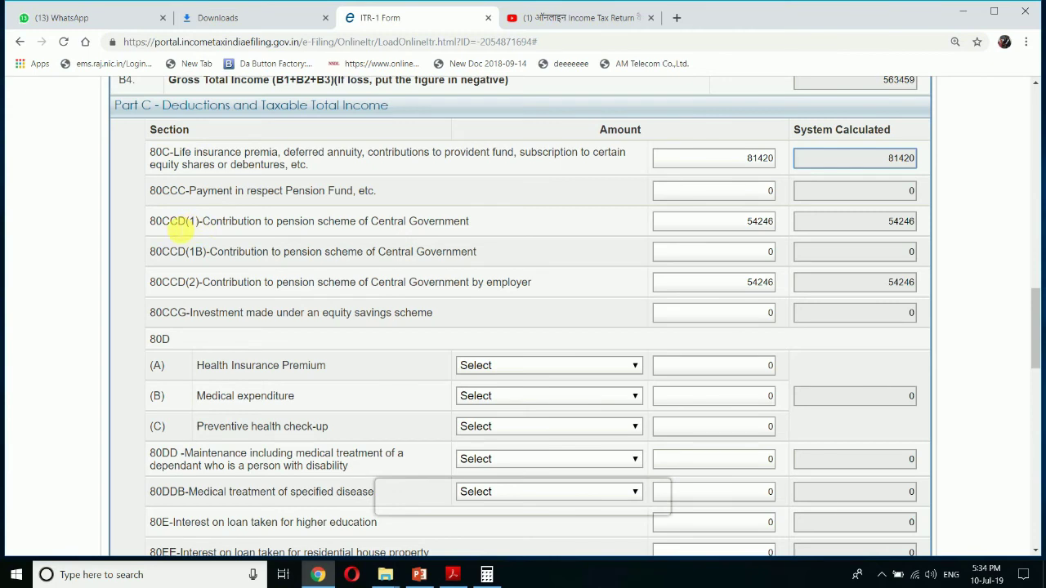
Step: Box the 80CCD(1) row and circle the 80CCD(1B) row in red, adding tick marks at both amounts
{"action": "left_click_drag", "start_coordinate": [137, 232], "coordinate": [540, 234]}
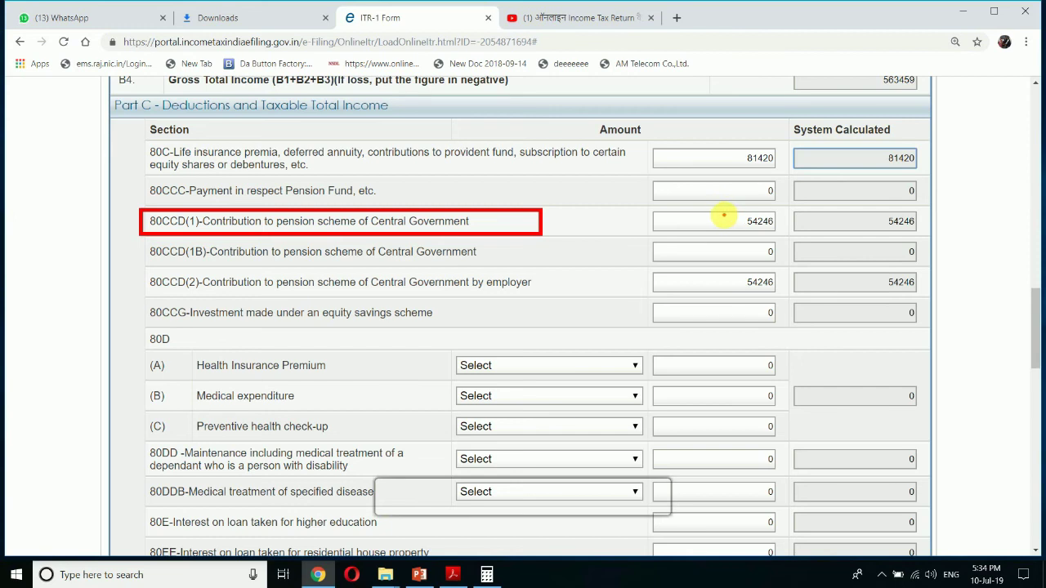
{"action": "left_click_drag", "start_coordinate": [719, 216], "coordinate": [772, 205]}
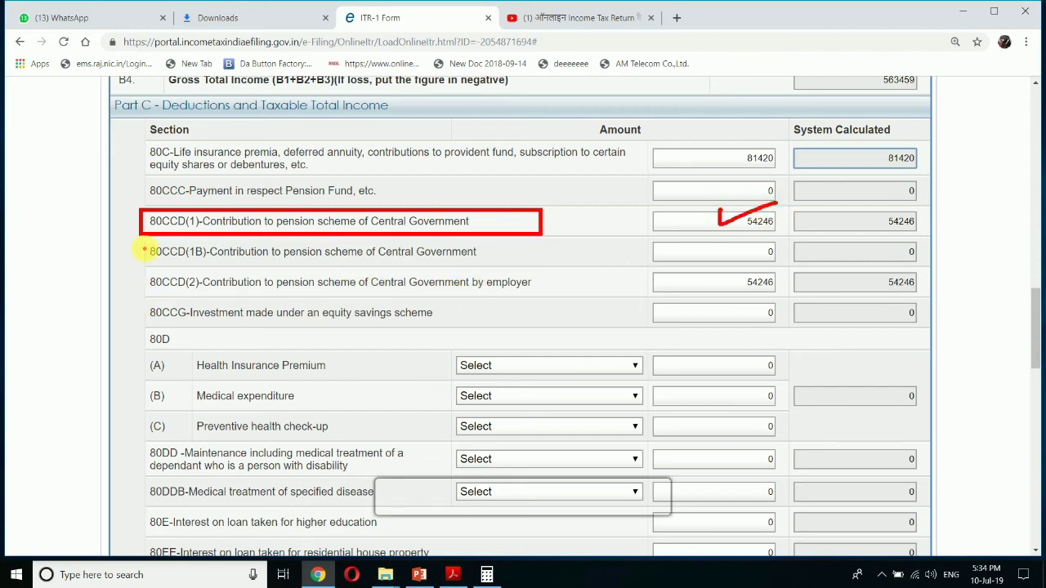
{"action": "left_click_drag", "start_coordinate": [118, 256], "coordinate": [173, 248]}
{"action": "mouse_move", "coordinate": [233, 261]}
{"action": "left_mouse_down"}
{"action": "mouse_move", "coordinate": [517, 263]}
{"action": "mouse_move", "coordinate": [466, 242]}
{"action": "mouse_move", "coordinate": [212, 232]}
{"action": "mouse_move", "coordinate": [193, 246]}
{"action": "mouse_move", "coordinate": [196, 258]}
{"action": "left_mouse_up"}
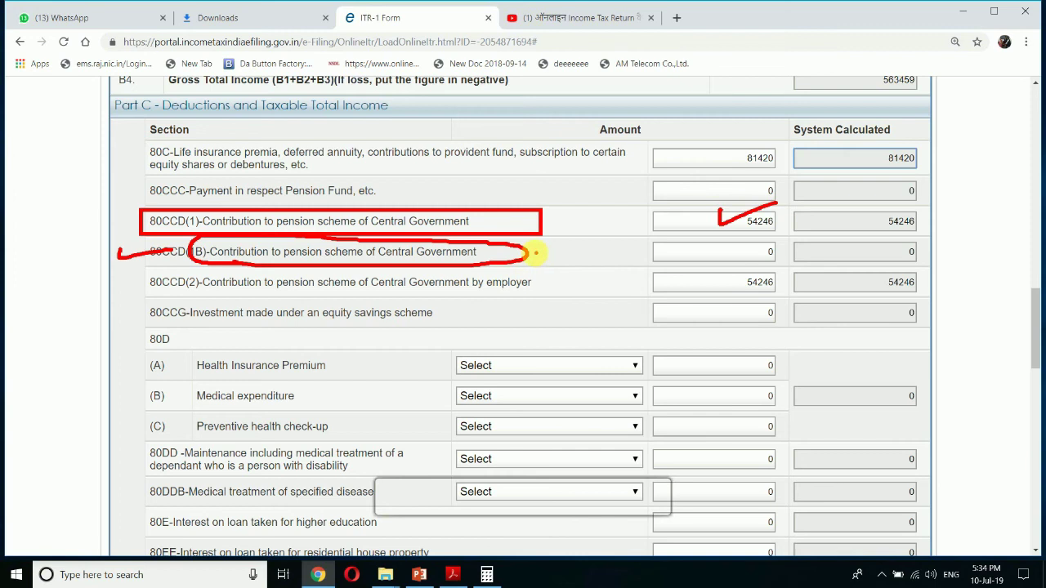
{"action": "left_click_drag", "start_coordinate": [545, 254], "coordinate": [547, 251]}
{"action": "mouse_move", "coordinate": [723, 242]}
{"action": "left_mouse_down"}
{"action": "mouse_move", "coordinate": [727, 255]}
{"action": "mouse_move", "coordinate": [794, 217]}
{"action": "left_mouse_up"}
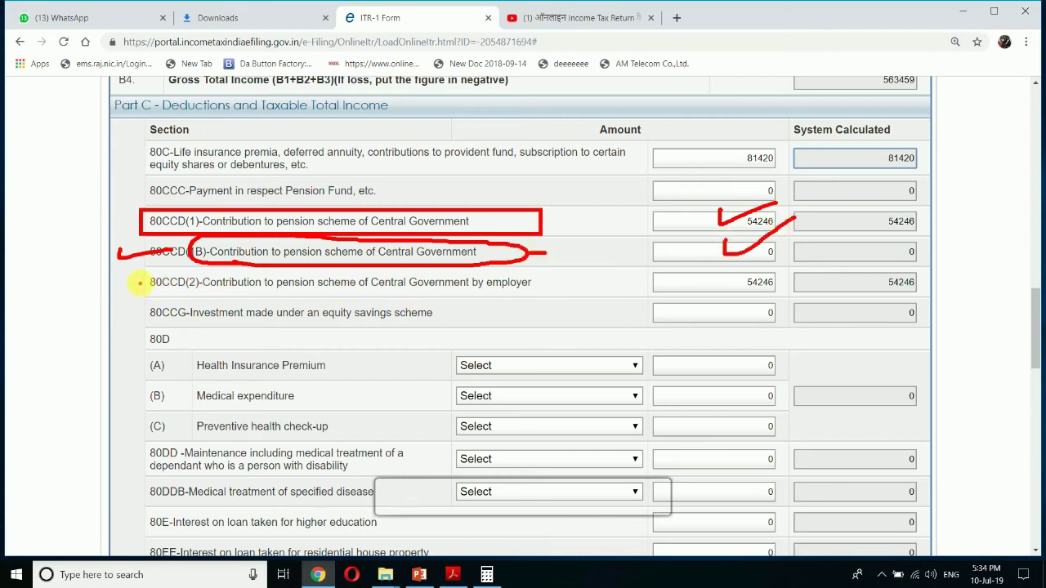
Step: Tick and box the 80CCD(2) employer contribution row in red, and circle the 80CCD(1) and 80CCD(2) amounts
{"action": "left_click_drag", "start_coordinate": [135, 280], "coordinate": [148, 286]}
{"action": "mouse_move", "coordinate": [201, 272]}
{"action": "left_mouse_down"}
{"action": "mouse_move", "coordinate": [204, 288]}
{"action": "mouse_move", "coordinate": [562, 292]}
{"action": "left_mouse_up"}
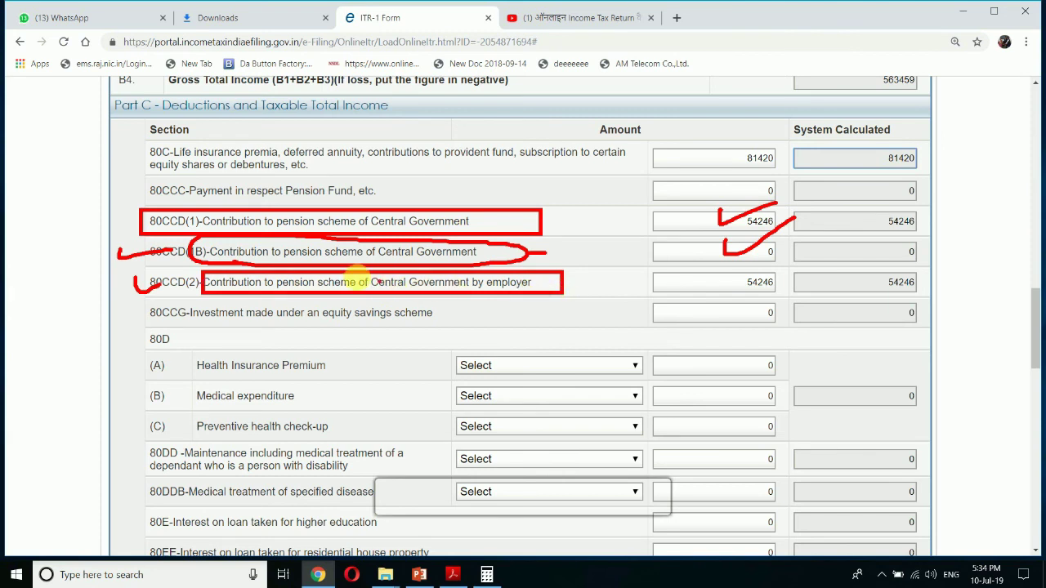
{"action": "left_click_drag", "start_coordinate": [345, 282], "coordinate": [406, 255]}
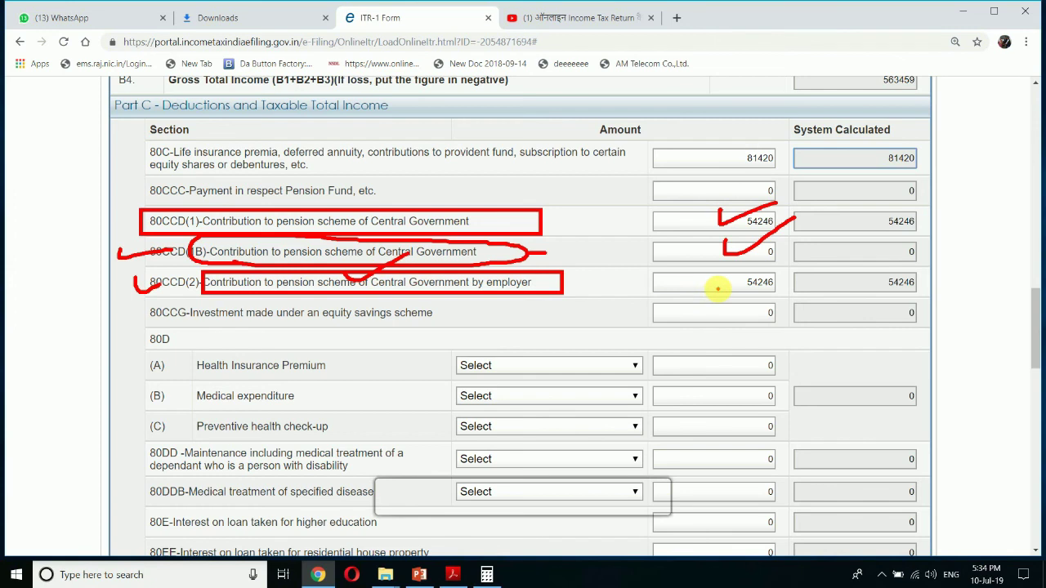
{"action": "left_click_drag", "start_coordinate": [716, 272], "coordinate": [784, 251]}
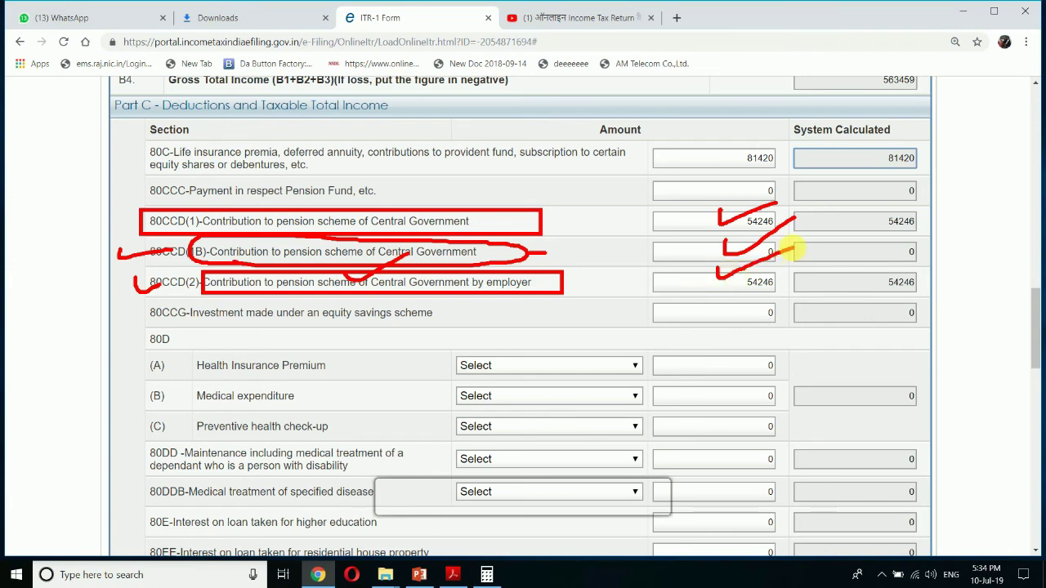
{"action": "mouse_move", "coordinate": [796, 206]}
{"action": "left_mouse_down"}
{"action": "mouse_move", "coordinate": [725, 204]}
{"action": "mouse_move", "coordinate": [724, 222]}
{"action": "mouse_move", "coordinate": [786, 219]}
{"action": "mouse_move", "coordinate": [789, 199]}
{"action": "mouse_move", "coordinate": [794, 215]}
{"action": "left_mouse_up"}
{"action": "mouse_move", "coordinate": [783, 278]}
{"action": "left_mouse_down"}
{"action": "mouse_move", "coordinate": [717, 273]}
{"action": "mouse_move", "coordinate": [770, 309]}
{"action": "mouse_move", "coordinate": [776, 278]}
{"action": "mouse_move", "coordinate": [760, 272]}
{"action": "left_mouse_up"}
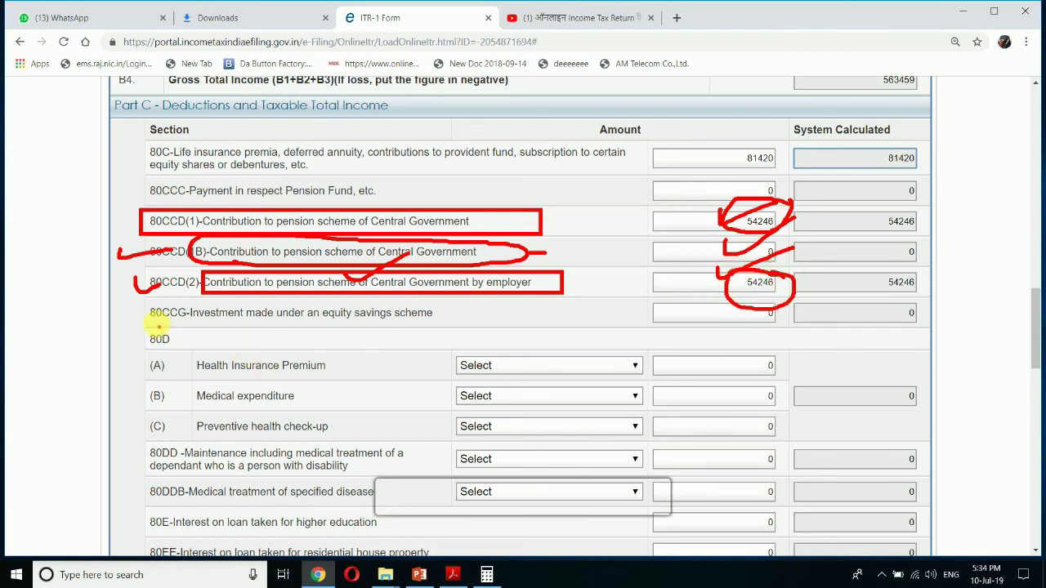
Step: Tick in red the 80CCG and 80D rows, including Health Insurance Premium, Medical expenditure and Preventive health check-up
{"action": "left_click_drag", "start_coordinate": [127, 312], "coordinate": [182, 308]}
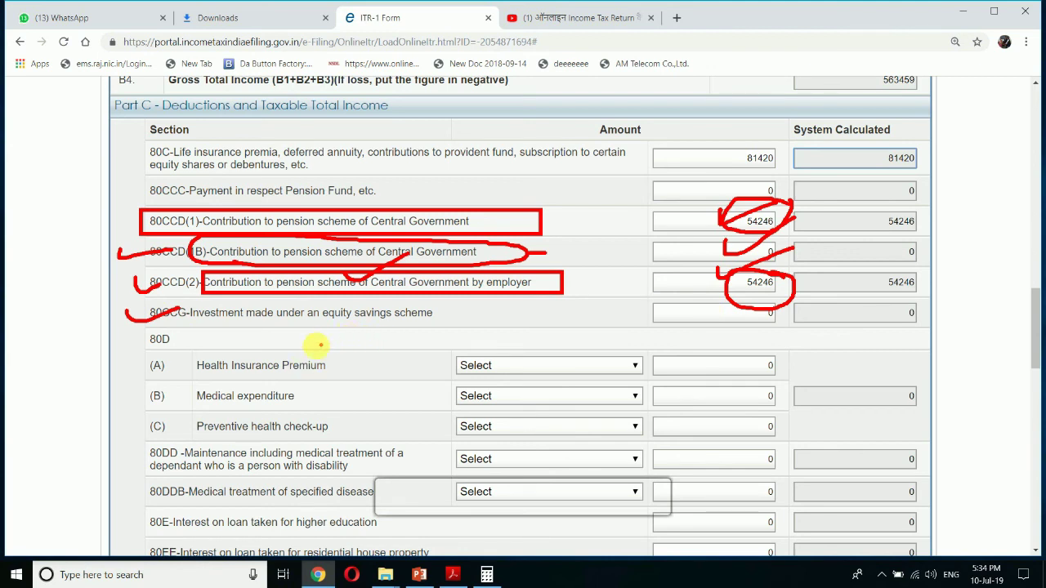
{"action": "mouse_move", "coordinate": [115, 341]}
{"action": "left_mouse_down"}
{"action": "mouse_move", "coordinate": [155, 347]}
{"action": "mouse_move", "coordinate": [169, 338]}
{"action": "left_mouse_up"}
{"action": "left_click_drag", "start_coordinate": [190, 360], "coordinate": [290, 338]}
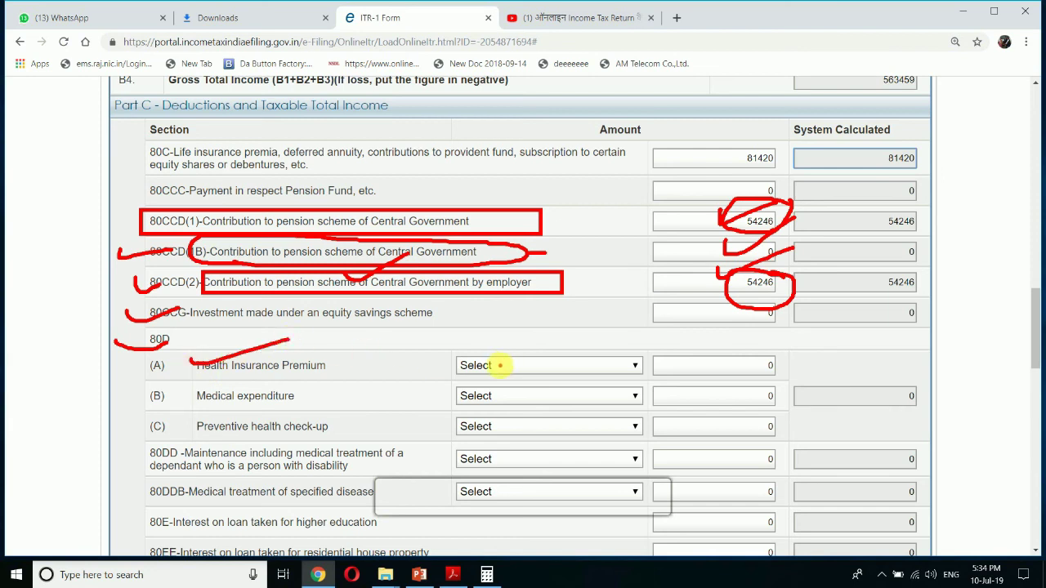
{"action": "mouse_move", "coordinate": [170, 388]}
{"action": "left_mouse_down"}
{"action": "mouse_move", "coordinate": [174, 399]}
{"action": "mouse_move", "coordinate": [261, 389]}
{"action": "left_mouse_up"}
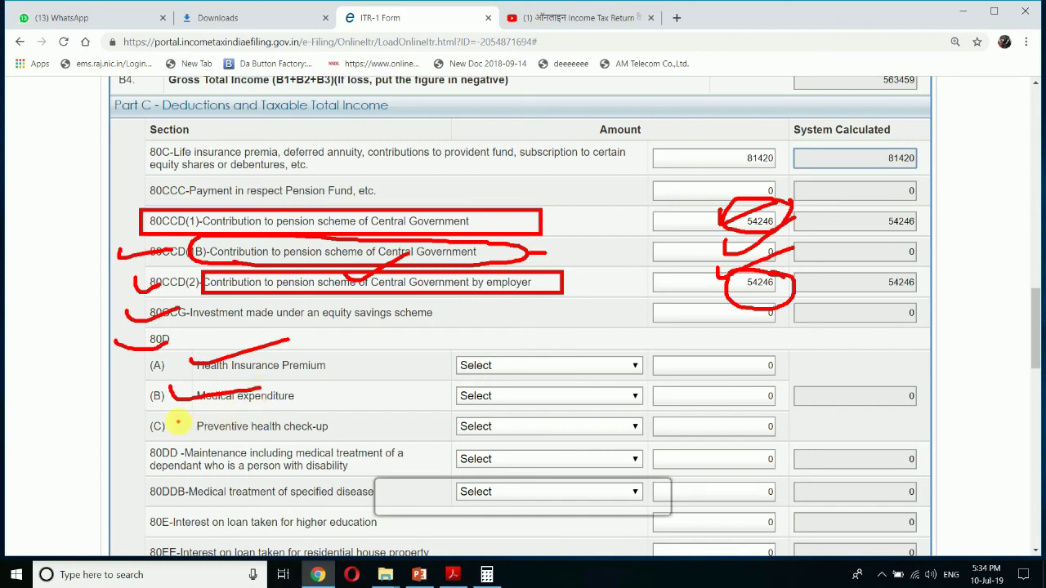
{"action": "left_click_drag", "start_coordinate": [182, 426], "coordinate": [299, 389]}
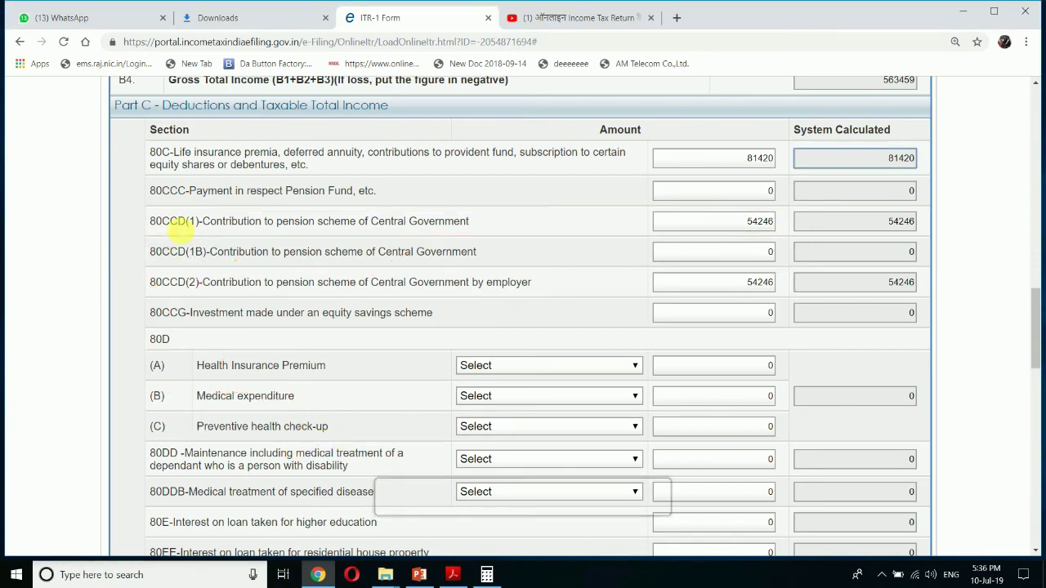
Step: Examine the available choices for Preventive health check-up and Health Insurance Premium under 80D without selecting any
{"action": "left_click", "coordinate": [498, 425]}
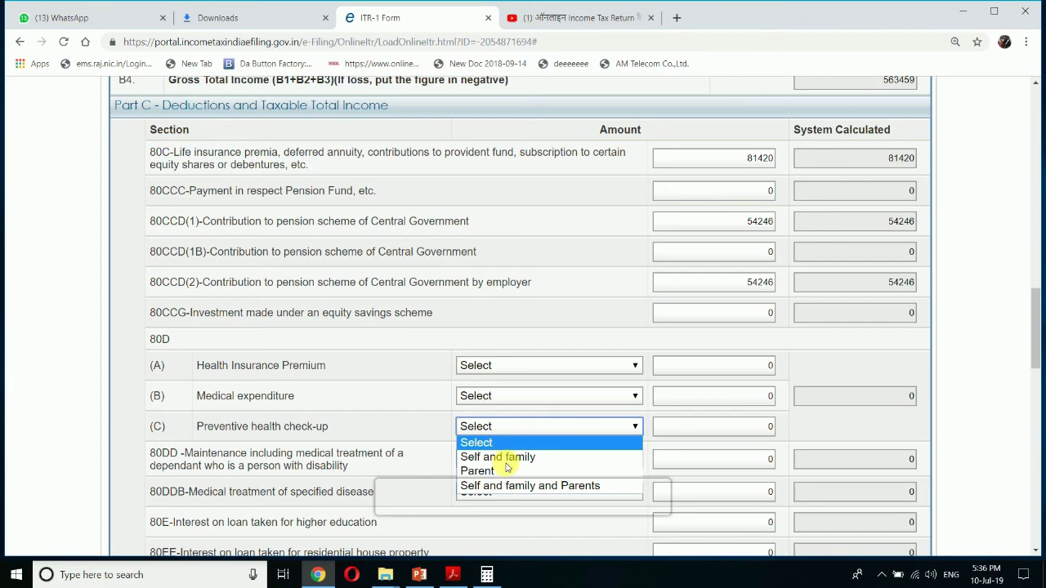
{"action": "left_click", "coordinate": [534, 366]}
{"action": "left_click", "coordinate": [540, 368]}
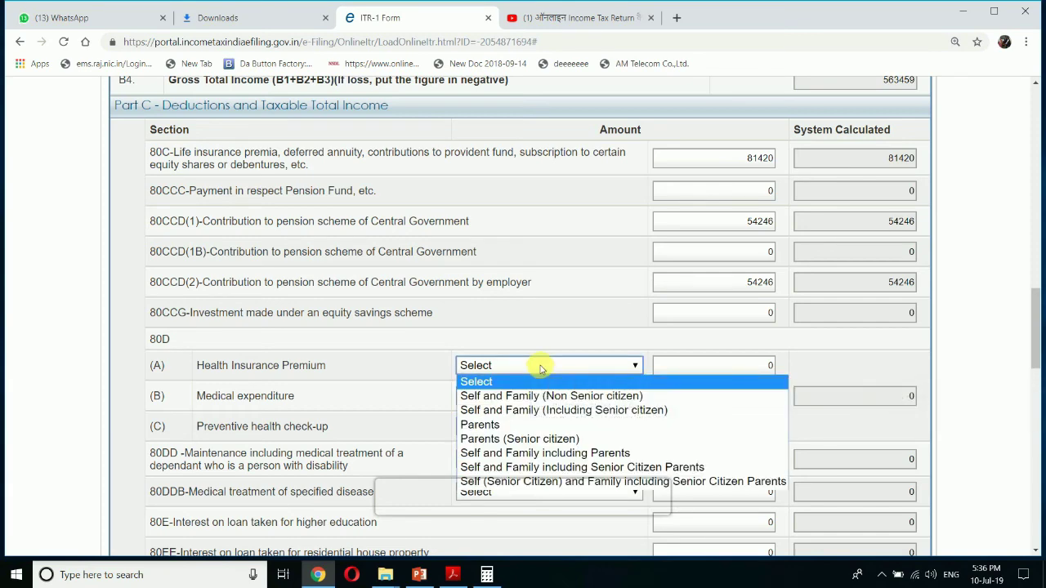
{"action": "left_click", "coordinate": [535, 337]}
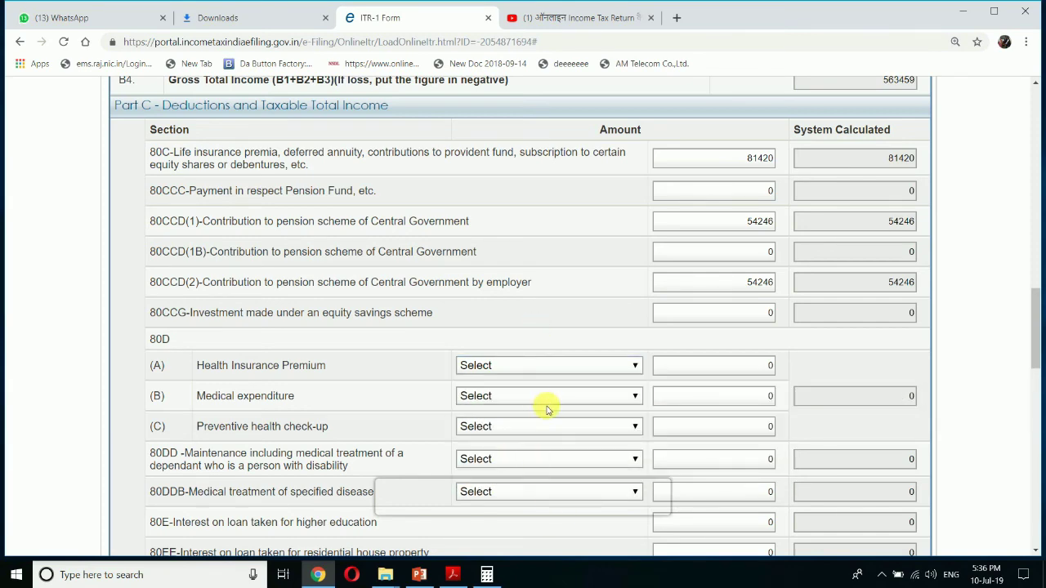
Step: Tick and circle the 80DD disability maintenance row in red, clear the marks, and circle the 80DDB specified disease row
{"action": "scroll", "coordinate": [544, 407], "scroll_direction": "down", "scroll_amount": 2}
{"action": "scroll", "coordinate": [510, 305], "scroll_direction": "down", "scroll_amount": 1}
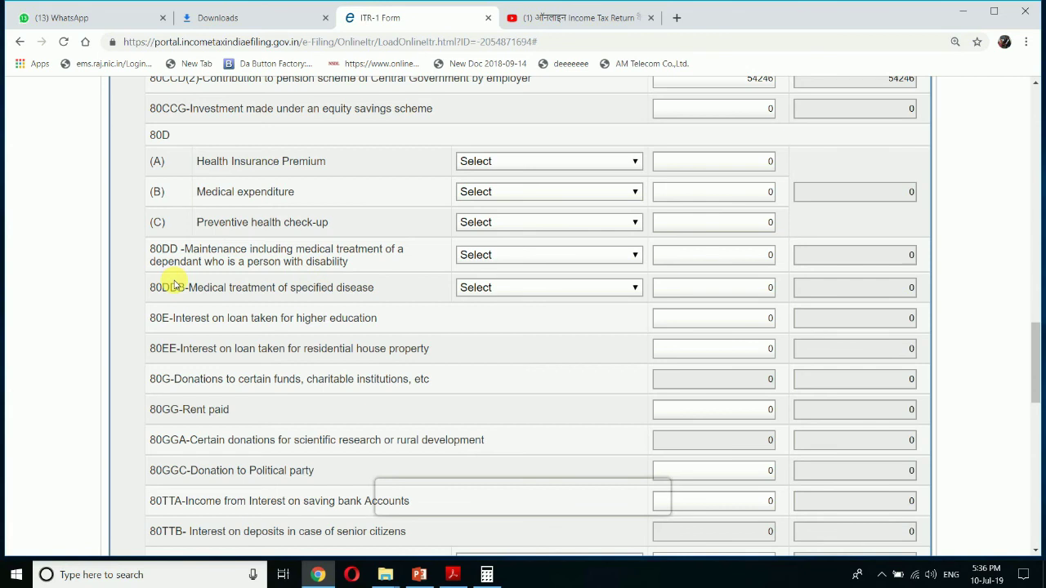
{"action": "mouse_move", "coordinate": [128, 243]}
{"action": "left_mouse_down"}
{"action": "mouse_move", "coordinate": [168, 251]}
{"action": "mouse_move", "coordinate": [194, 242]}
{"action": "left_mouse_up"}
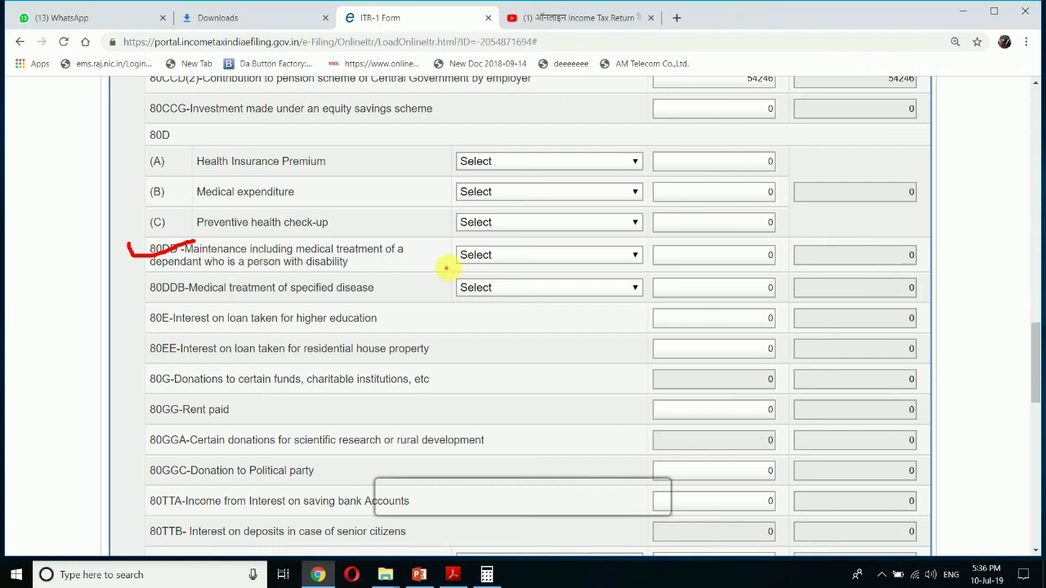
{"action": "mouse_move", "coordinate": [437, 255]}
{"action": "left_mouse_down"}
{"action": "mouse_move", "coordinate": [337, 221]}
{"action": "mouse_move", "coordinate": [156, 221]}
{"action": "mouse_move", "coordinate": [169, 294]}
{"action": "mouse_move", "coordinate": [397, 257]}
{"action": "mouse_move", "coordinate": [400, 237]}
{"action": "left_mouse_up"}
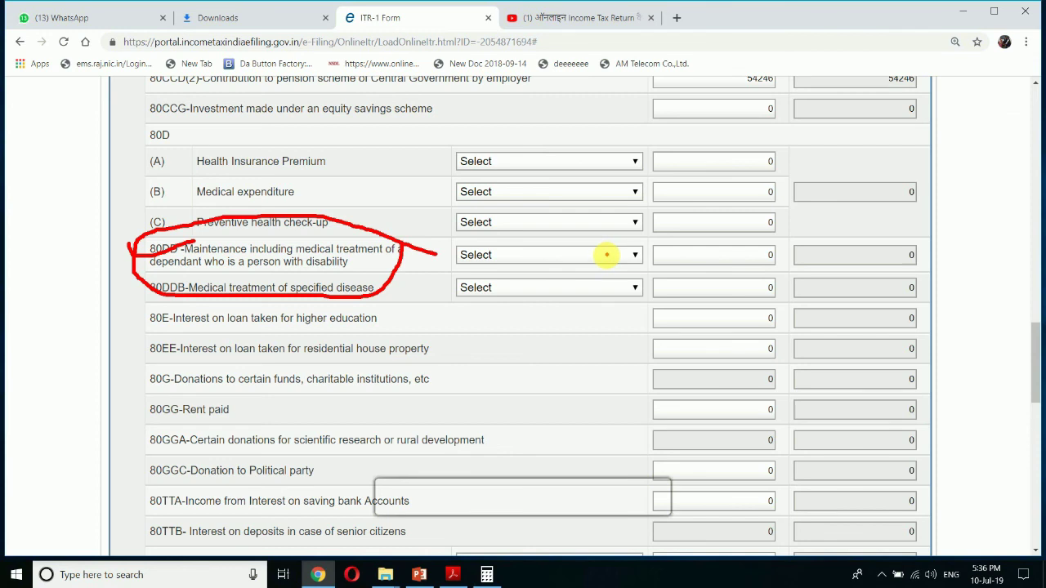
{"action": "key", "text": "Escape"}
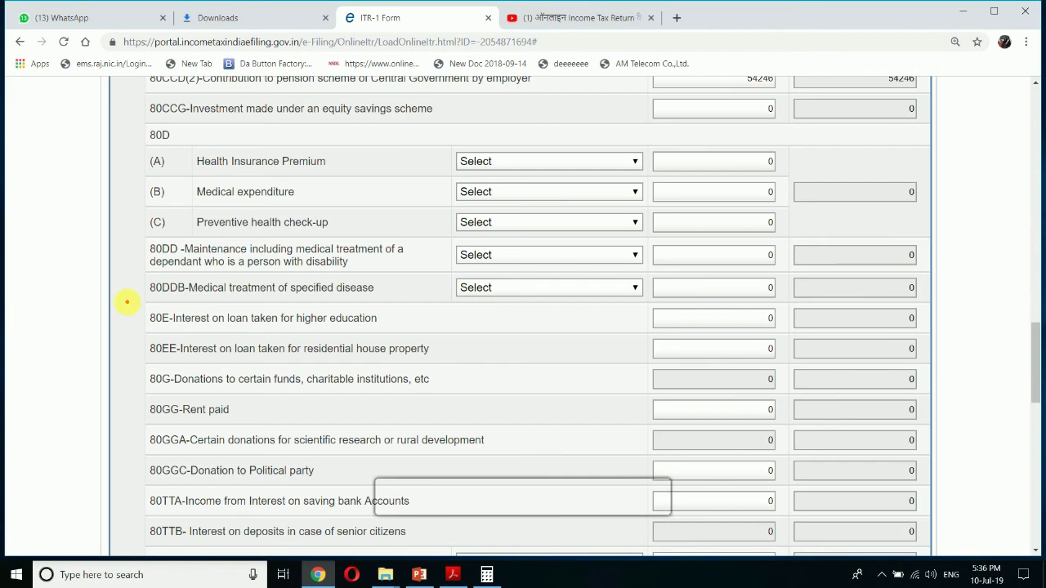
{"action": "mouse_move", "coordinate": [129, 274]}
{"action": "left_mouse_down"}
{"action": "mouse_move", "coordinate": [137, 302]}
{"action": "mouse_move", "coordinate": [401, 299]}
{"action": "mouse_move", "coordinate": [147, 272]}
{"action": "mouse_move", "coordinate": [114, 278]}
{"action": "left_mouse_up"}
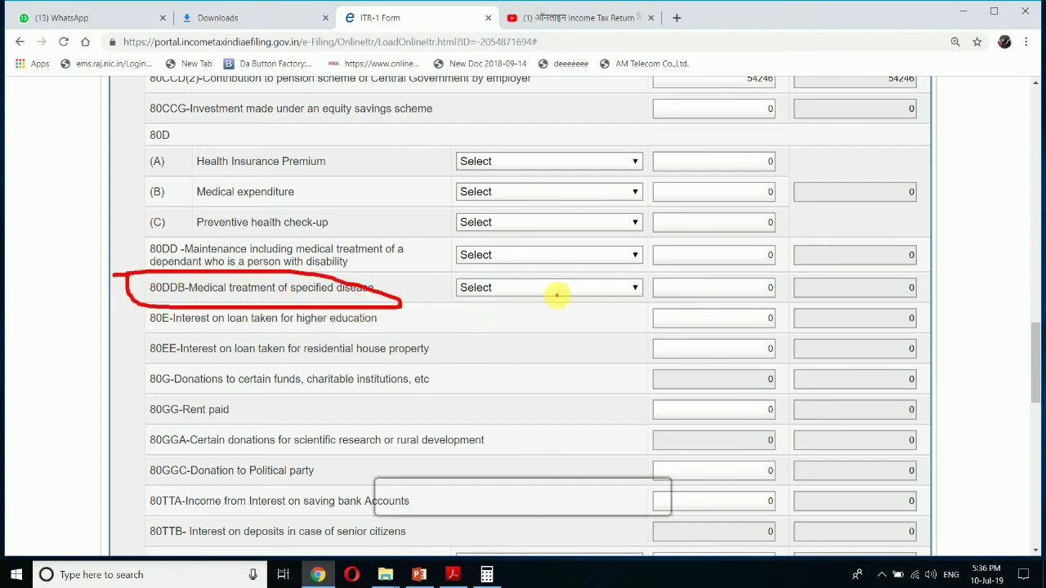
Step: Clear the red marks and view the available choices for 80DDB specified disease treatment without selecting any
{"action": "key", "text": "Escape"}
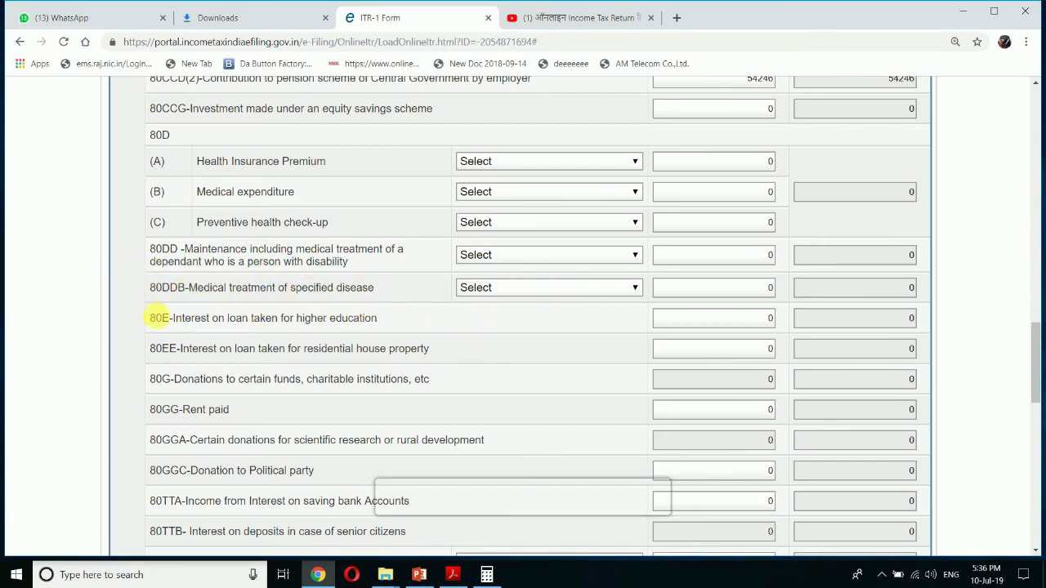
{"action": "left_click", "coordinate": [596, 290]}
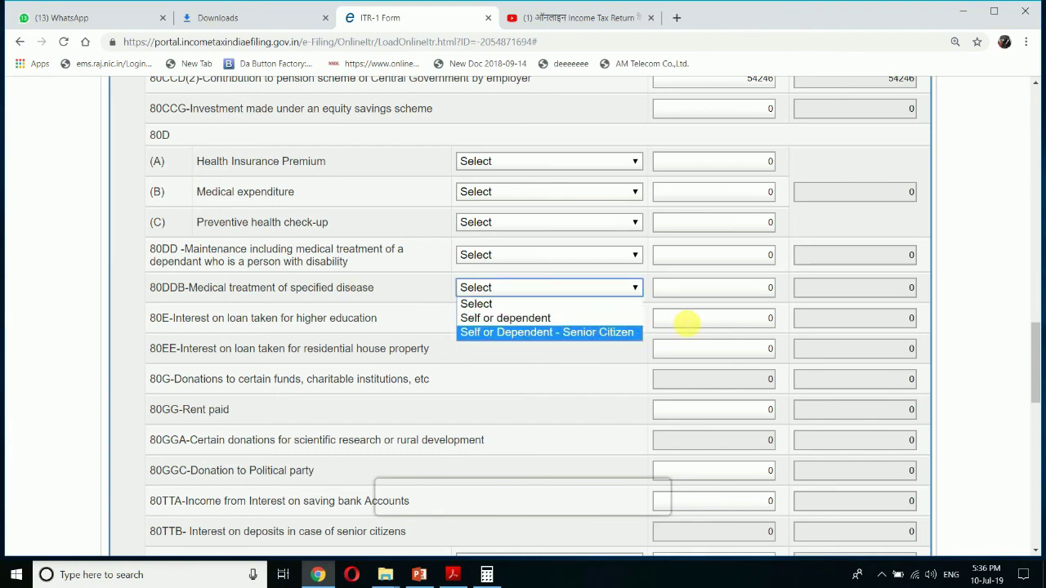
{"action": "left_click", "coordinate": [593, 393]}
Step: Box the 80TTA savings bank interest row in red and circle its amount field
{"action": "scroll", "coordinate": [339, 264], "scroll_direction": "down", "scroll_amount": 2}
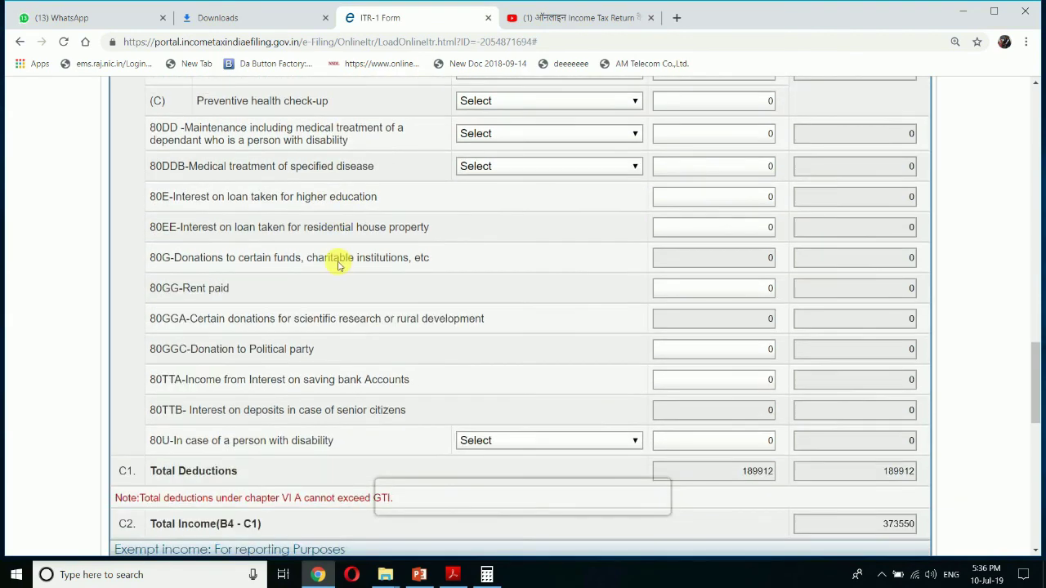
{"action": "scroll", "coordinate": [339, 264], "scroll_direction": "down", "scroll_amount": 1}
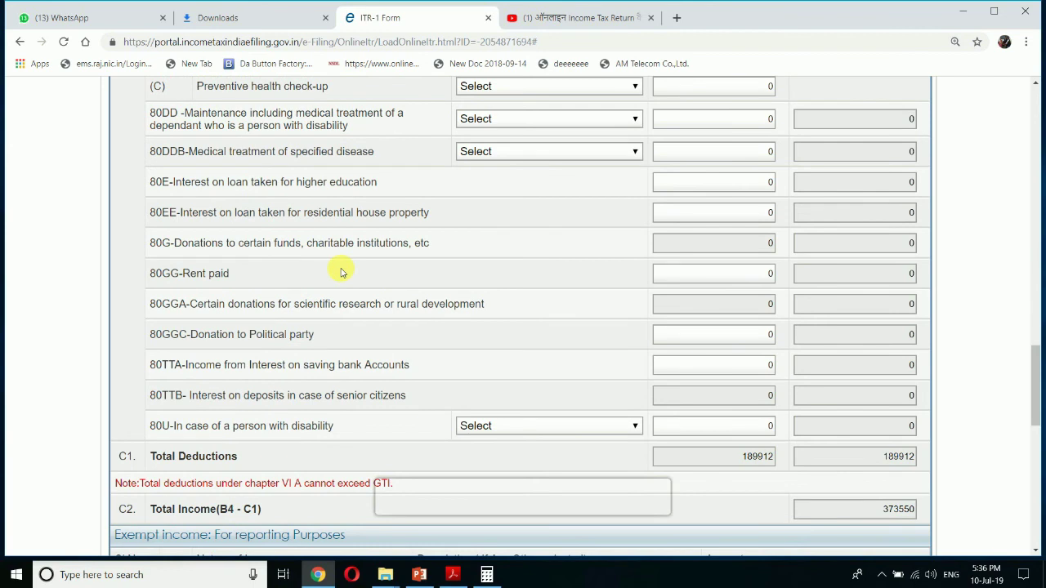
{"action": "scroll", "coordinate": [268, 258], "scroll_direction": "down", "scroll_amount": 1}
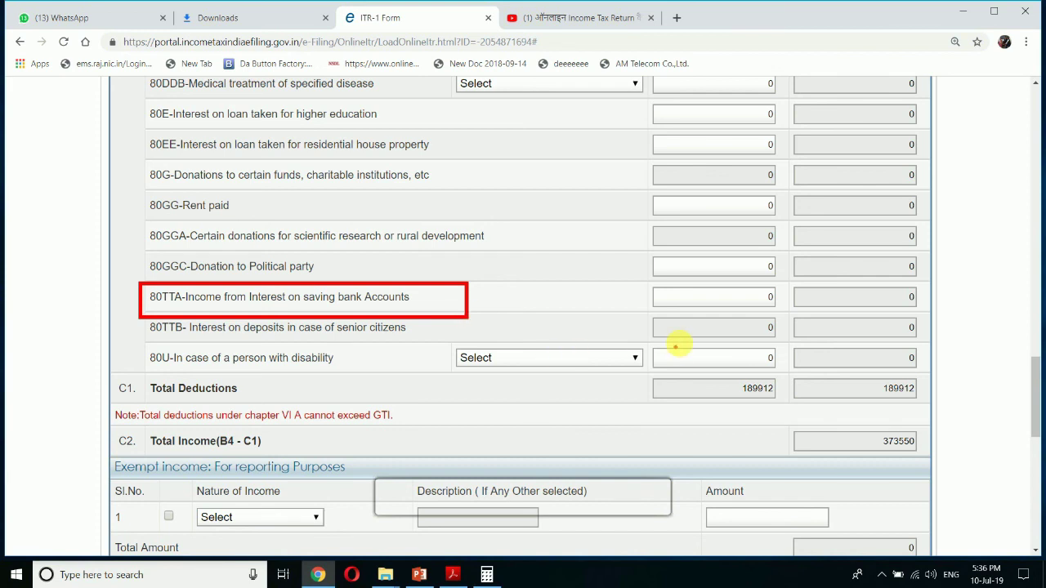
{"action": "mouse_move", "coordinate": [650, 282]}
{"action": "left_mouse_down"}
{"action": "mouse_move", "coordinate": [806, 303]}
{"action": "mouse_move", "coordinate": [649, 294]}
{"action": "left_mouse_up"}
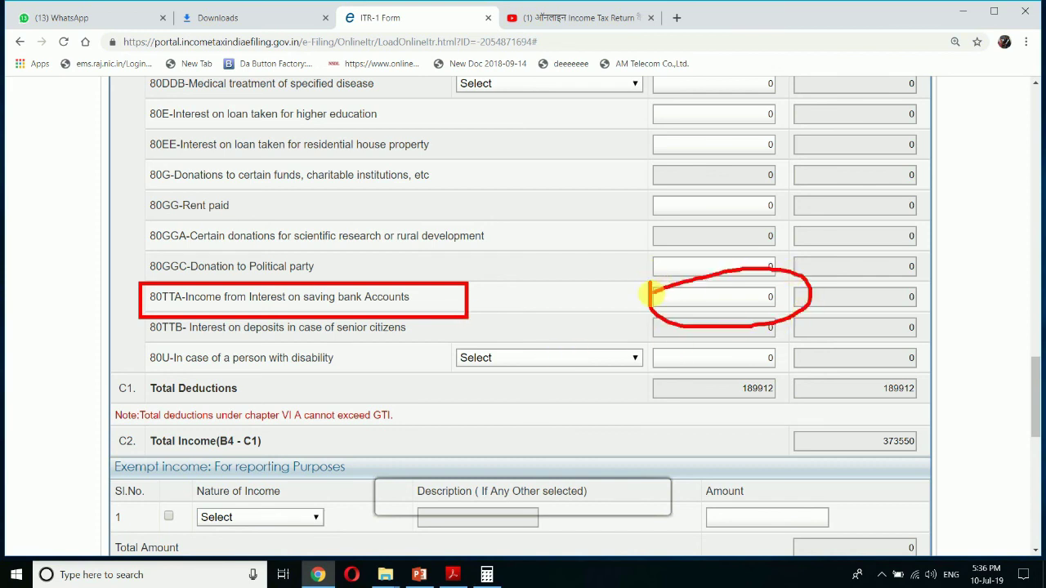
{"action": "left_click", "coordinate": [619, 251]}
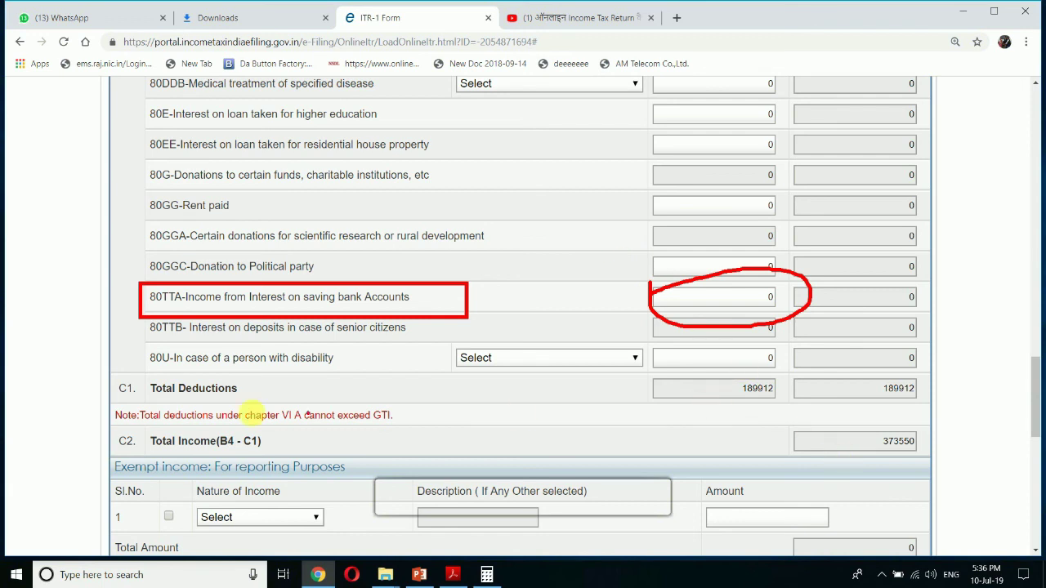
Step: Mark the C1 Total Deductions row in red and circle its entered amount
{"action": "mouse_move", "coordinate": [133, 389]}
{"action": "left_mouse_down"}
{"action": "mouse_move", "coordinate": [93, 392]}
{"action": "mouse_move", "coordinate": [167, 378]}
{"action": "left_mouse_up"}
{"action": "mouse_move", "coordinate": [785, 377]}
{"action": "left_mouse_down"}
{"action": "mouse_move", "coordinate": [764, 380]}
{"action": "mouse_move", "coordinate": [821, 415]}
{"action": "mouse_move", "coordinate": [763, 382]}
{"action": "mouse_move", "coordinate": [772, 378]}
{"action": "left_mouse_up"}
{"action": "mouse_move", "coordinate": [788, 374]}
{"action": "left_mouse_down"}
{"action": "mouse_move", "coordinate": [695, 401]}
{"action": "mouse_move", "coordinate": [777, 389]}
{"action": "mouse_move", "coordinate": [780, 366]}
{"action": "left_mouse_up"}
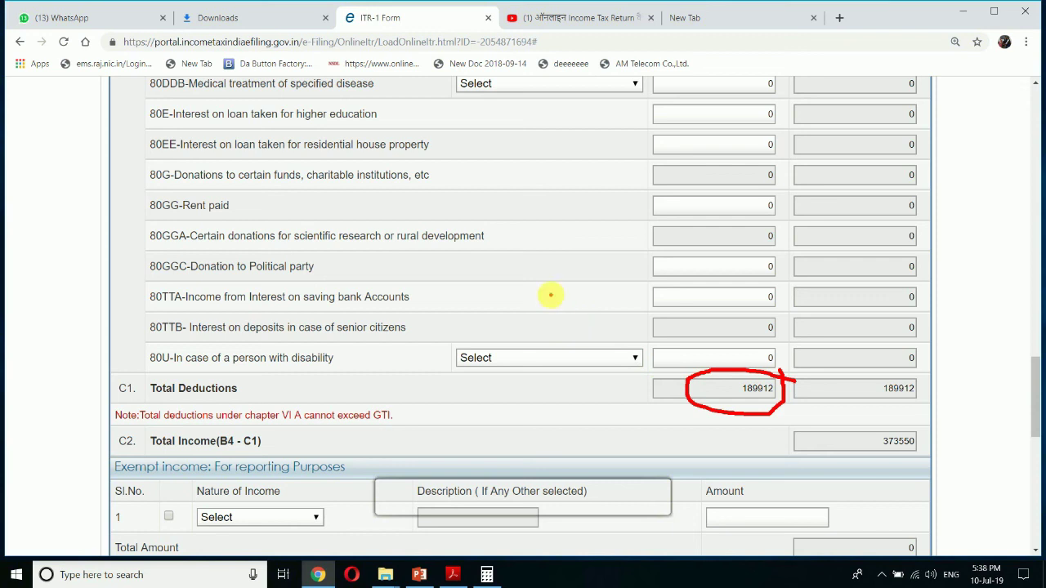
Step: Write the red text note "80CCD2+" just above the Total Deductions amount
{"action": "left_click_drag", "start_coordinate": [558, 359], "coordinate": [558, 307]}
{"action": "type", "text": "98"}
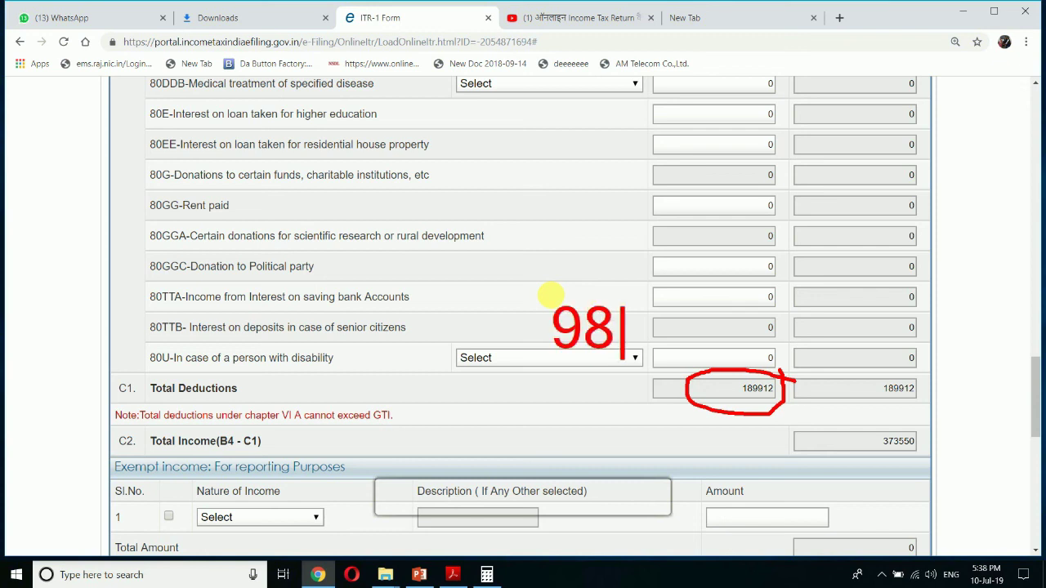
{"action": "key", "text": "BackSpace"}
{"action": "key", "text": "BackSpace"}
{"action": "type", "text": "80CCD"}
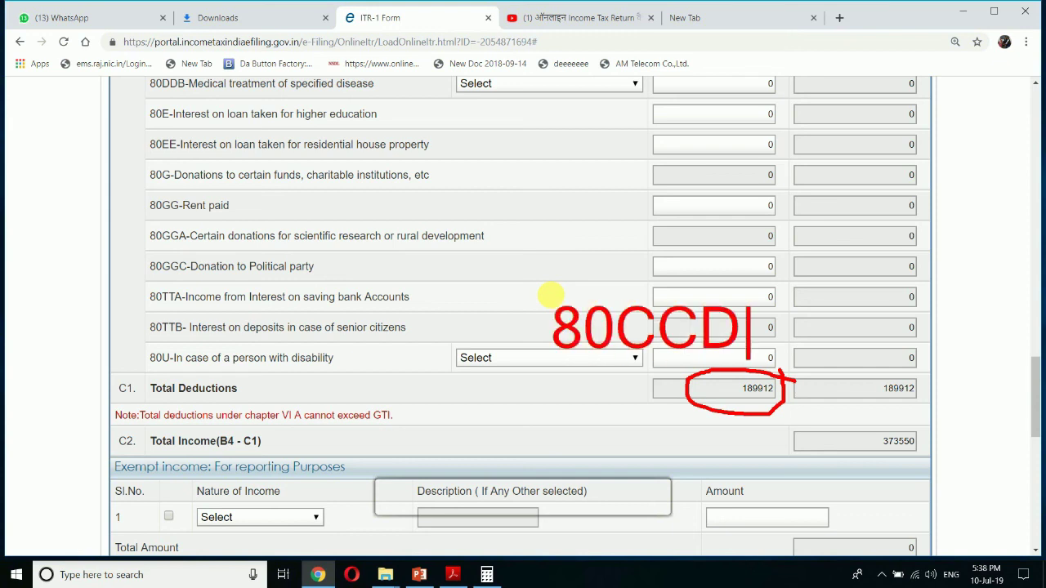
{"action": "type", "text": "2"}
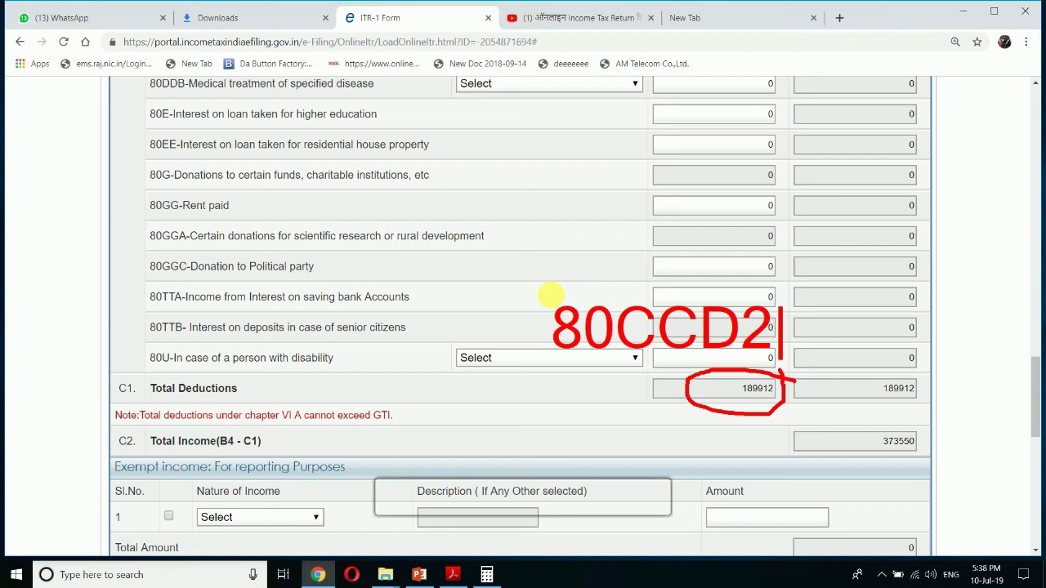
{"action": "type", "text": "+"}
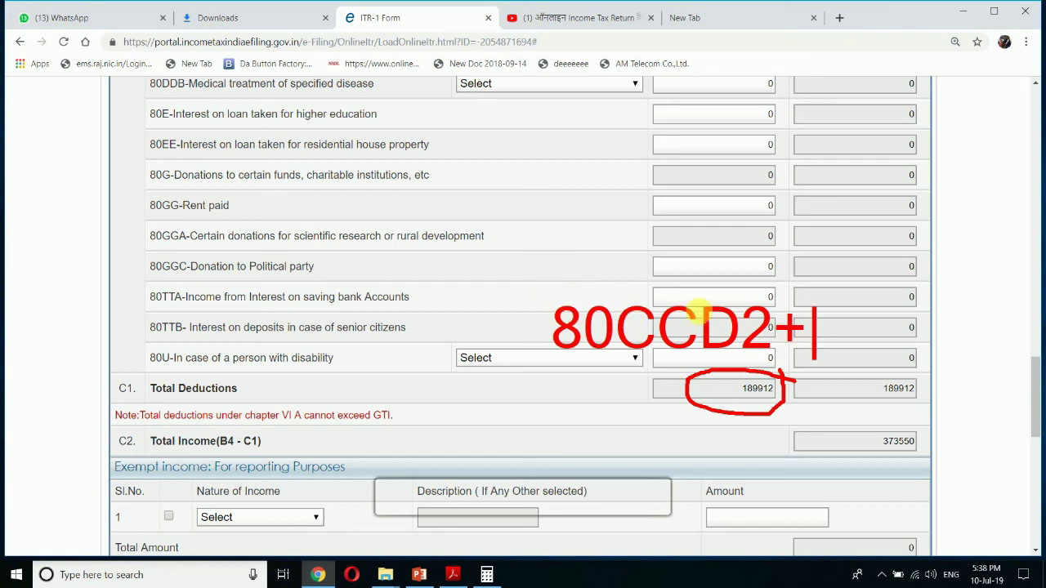
Step: Circle and tick in red both the 80CCD2+ note and the system-calculated Total Deductions amount
{"action": "left_click_drag", "start_coordinate": [784, 296], "coordinate": [792, 301]}
{"action": "left_click_drag", "start_coordinate": [1025, 336], "coordinate": [915, 380]}
{"action": "left_click", "coordinate": [446, 289]}
{"action": "left_click_drag", "start_coordinate": [544, 284], "coordinate": [717, 233]}
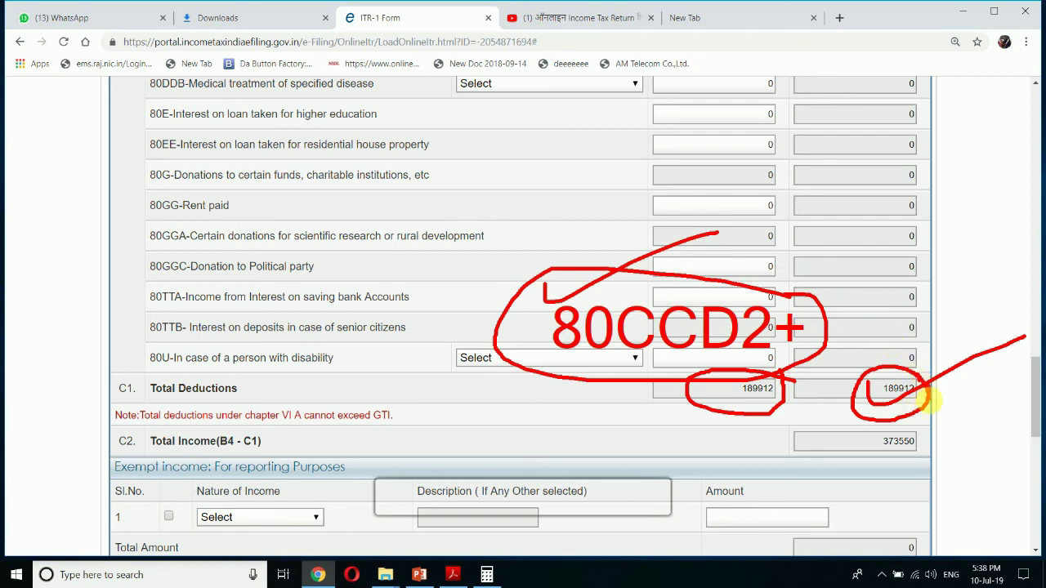
{"action": "left_click", "coordinate": [871, 431]}
Step: Compare the C2 Total Income with the B4 Gross Total Income and the C1 Total Deductions
{"action": "scroll", "coordinate": [677, 322], "scroll_direction": "down", "scroll_amount": 2}
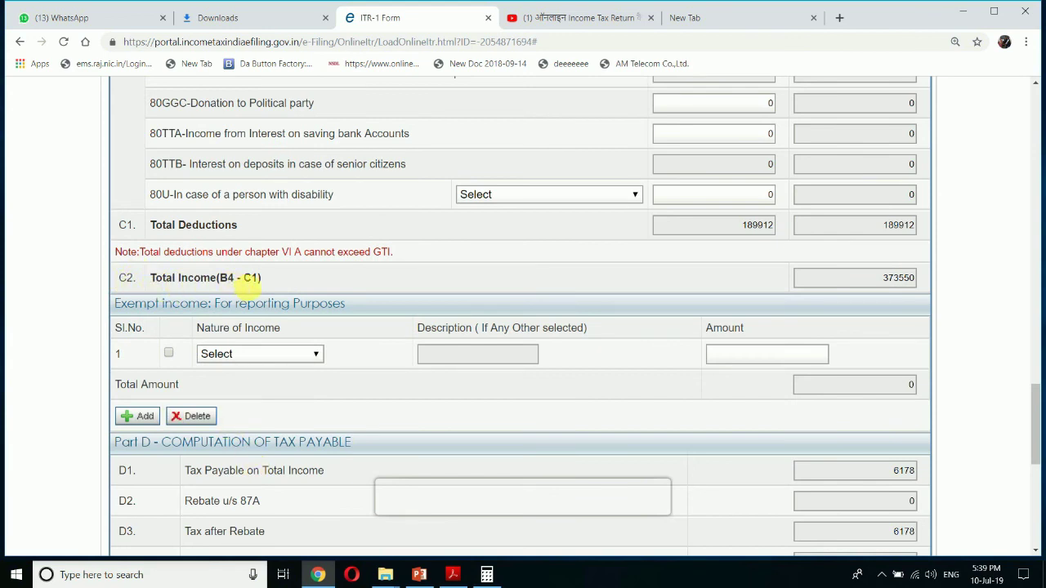
{"action": "scroll", "coordinate": [646, 350], "scroll_direction": "up", "scroll_amount": 10}
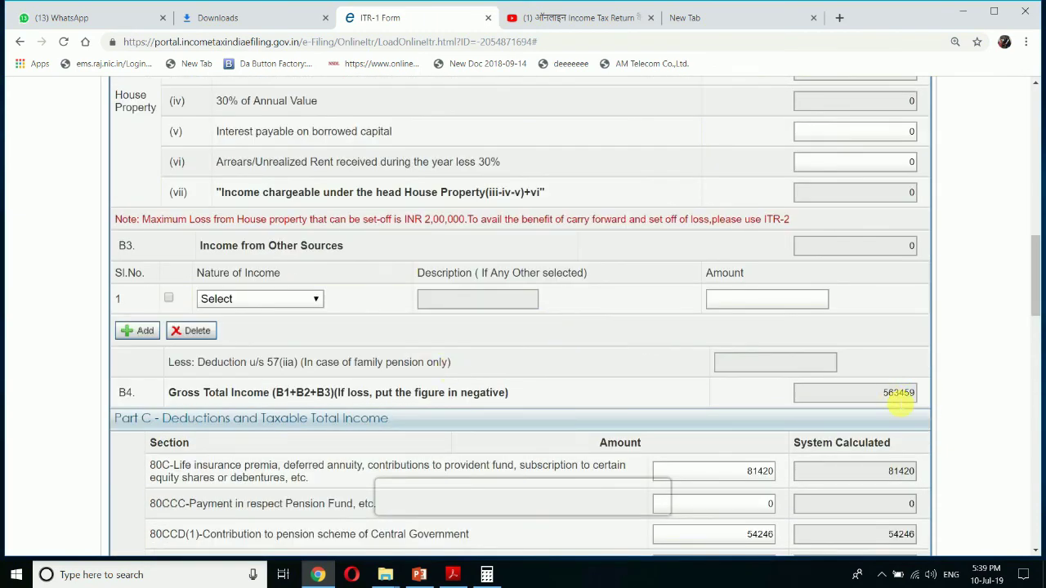
{"action": "scroll", "coordinate": [817, 404], "scroll_direction": "down", "scroll_amount": 2}
{"action": "scroll", "coordinate": [901, 398], "scroll_direction": "down", "scroll_amount": 7}
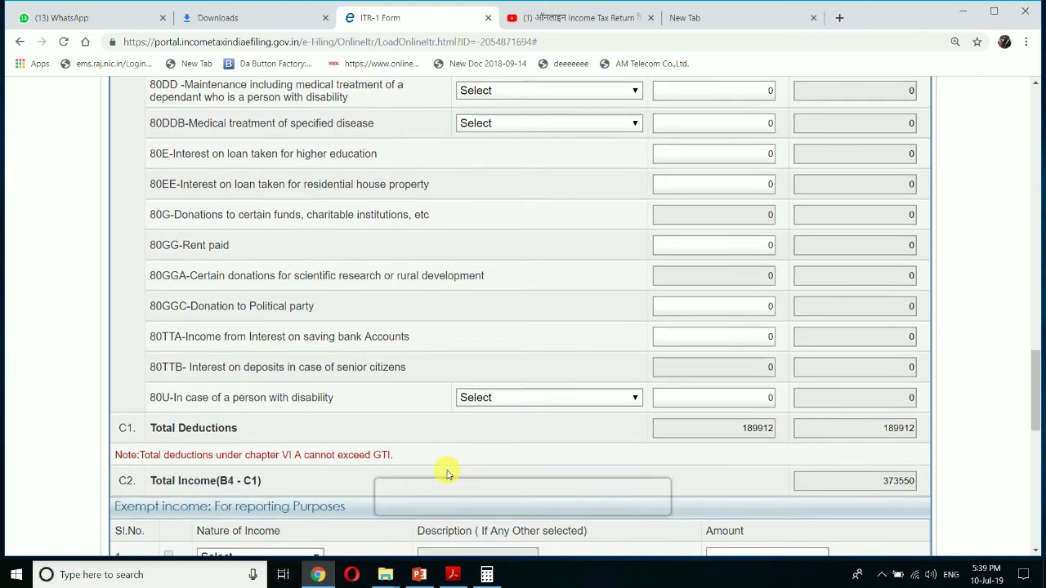
{"action": "scroll", "coordinate": [444, 466], "scroll_direction": "down", "scroll_amount": 1}
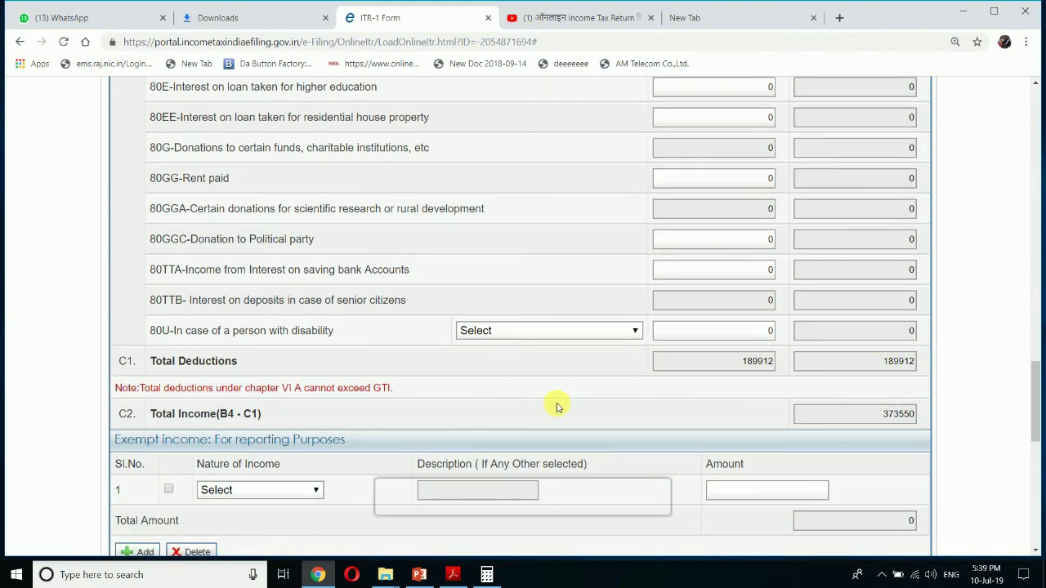
{"action": "scroll", "coordinate": [558, 406], "scroll_direction": "down", "scroll_amount": 1}
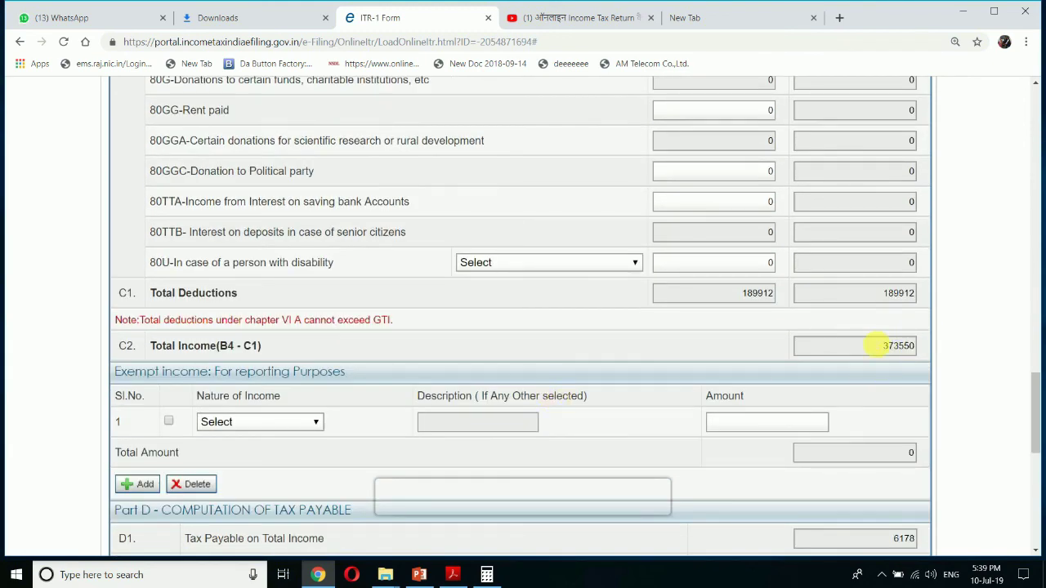
{"action": "scroll", "coordinate": [879, 353], "scroll_direction": "up", "scroll_amount": 8}
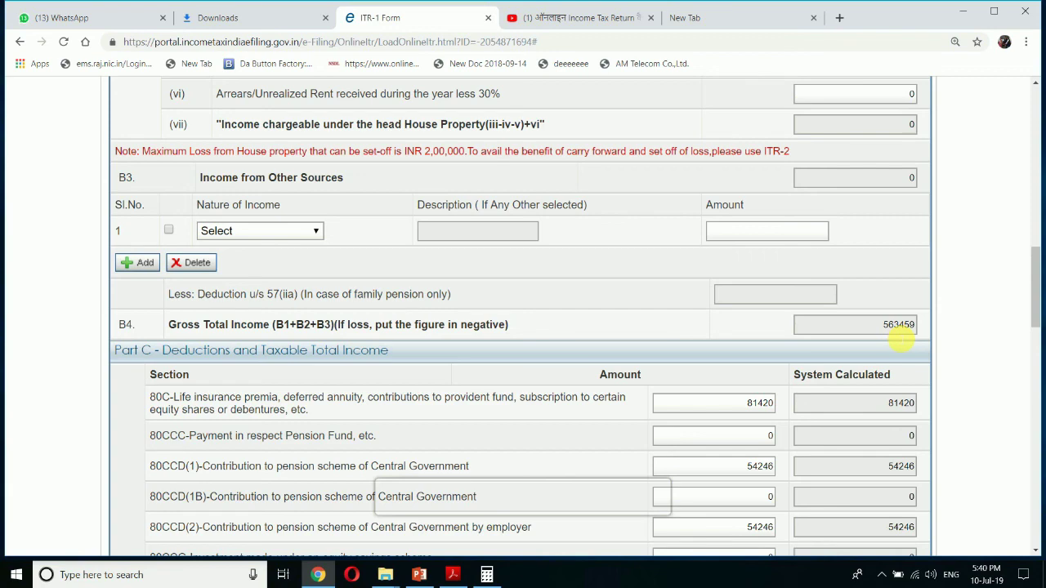
{"action": "scroll", "coordinate": [899, 339], "scroll_direction": "down", "scroll_amount": 10}
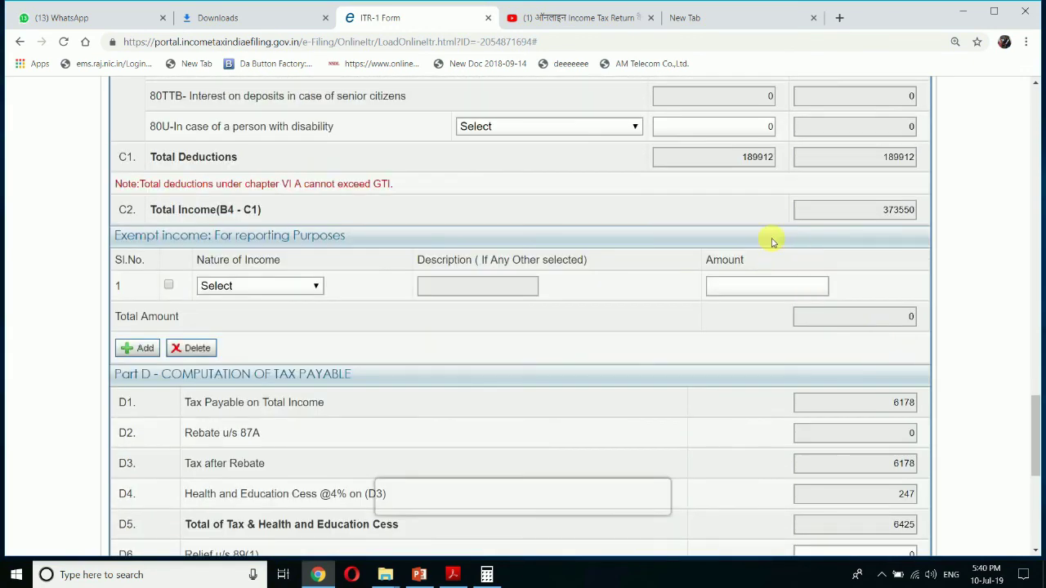